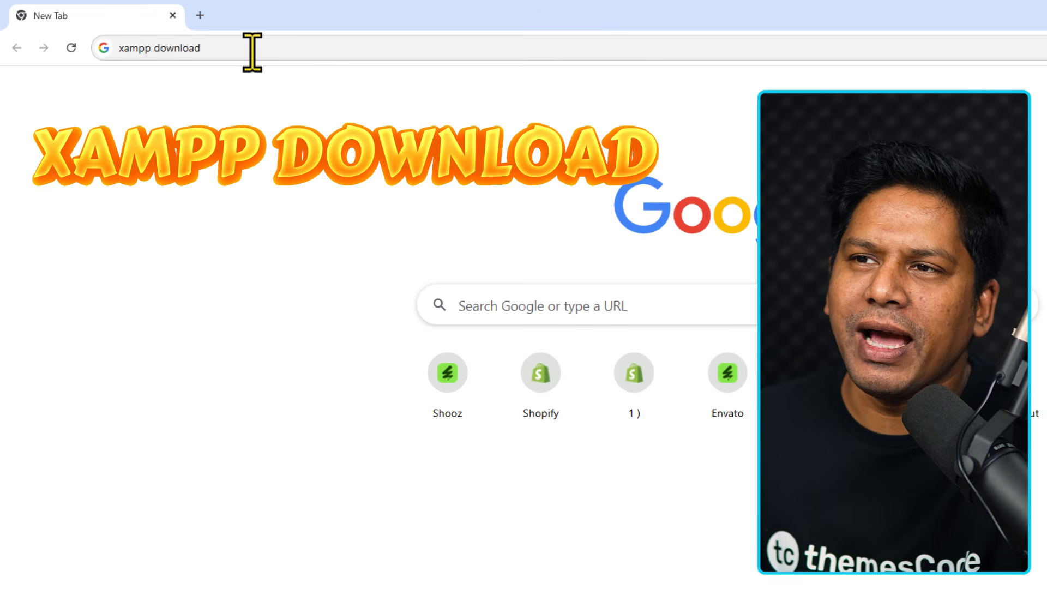
# Search Google for 'xampp download'.
pyautogui.click(252, 49)
pyautogui.press('Return')
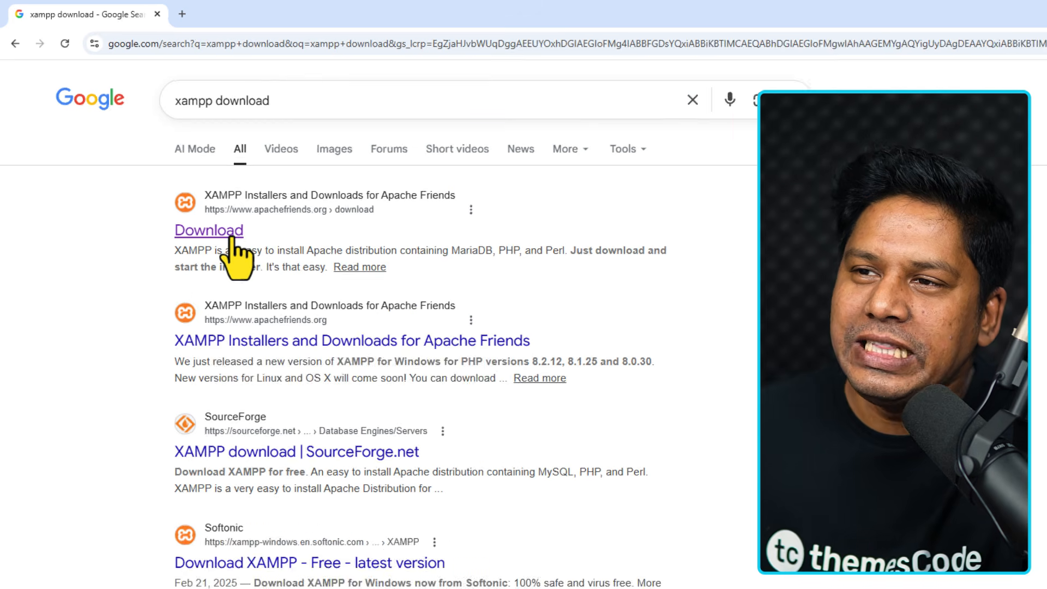
# Download the 64-bit XAMPP 8.2.12 Windows installer from Apache Friends and check the downloads list.
pyautogui.click(254, 261)
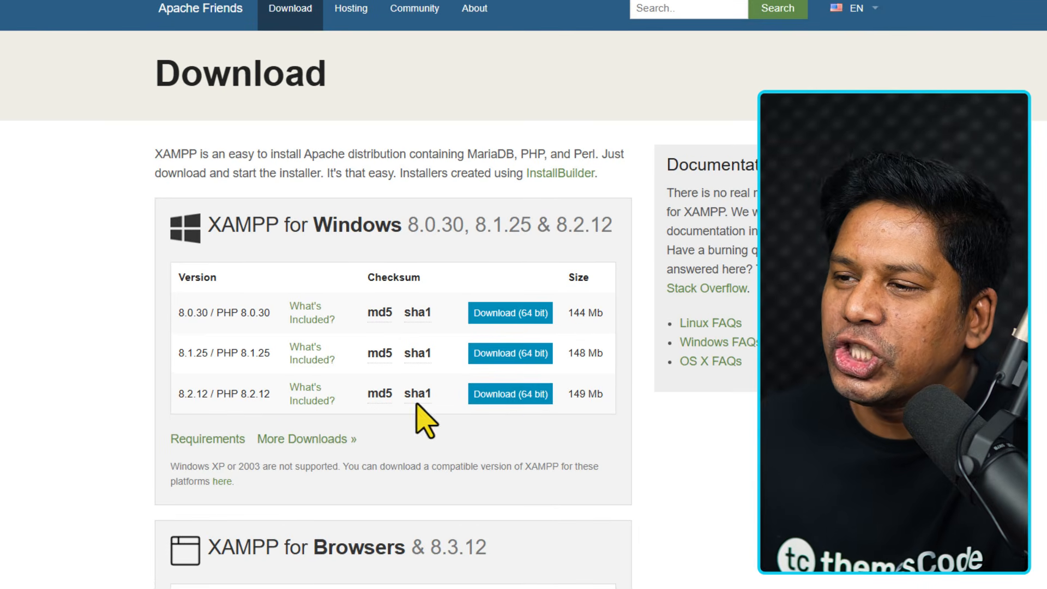
pyautogui.click(506, 403)
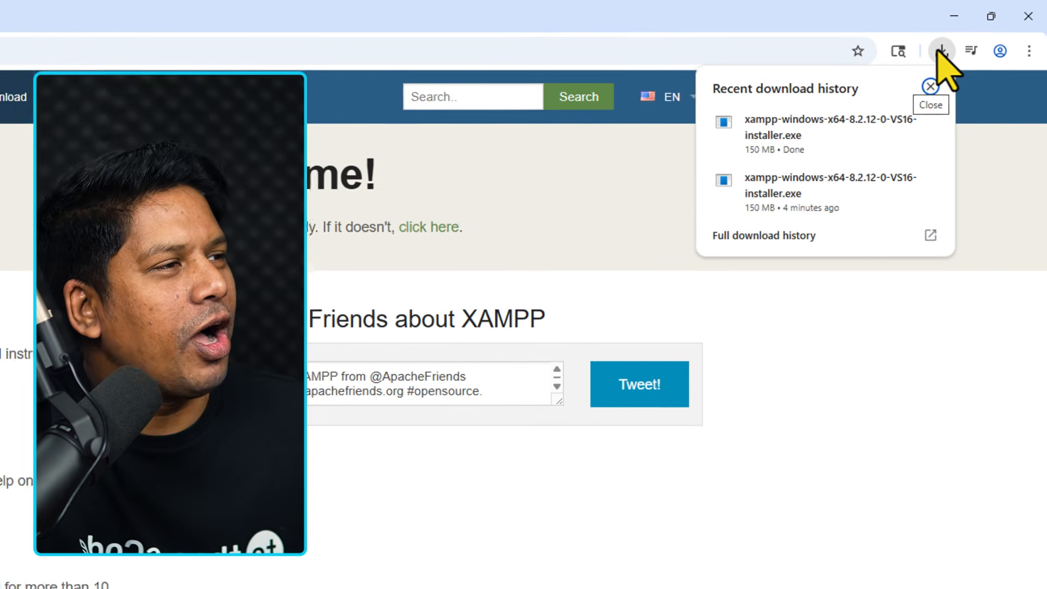
pyautogui.moveTo(888, 132)
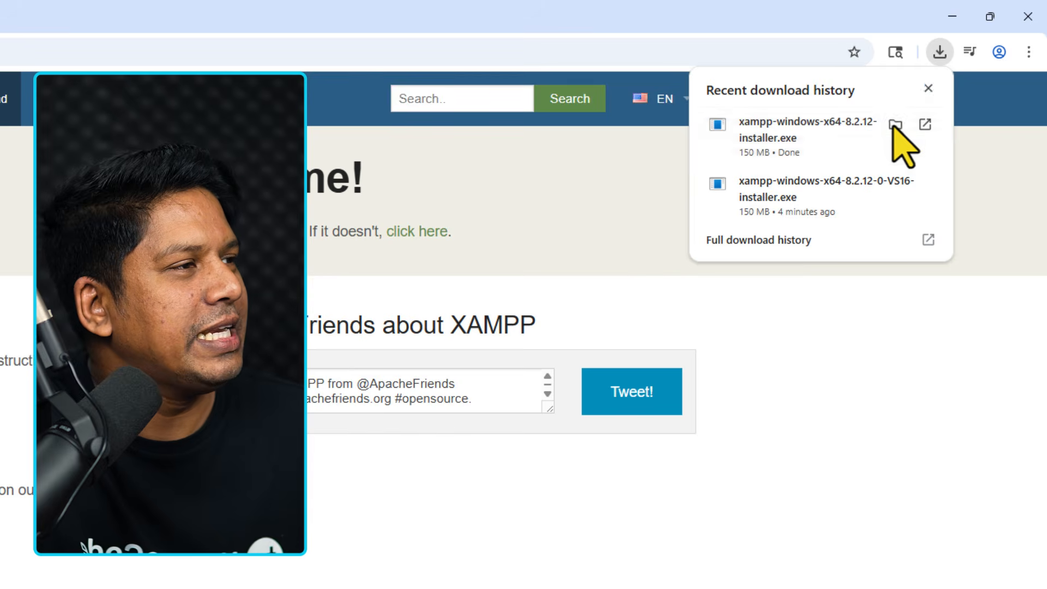
# Run the downloaded XAMPP installer as administrator, approving UAC and acknowledging the warning.
pyautogui.click(895, 124)
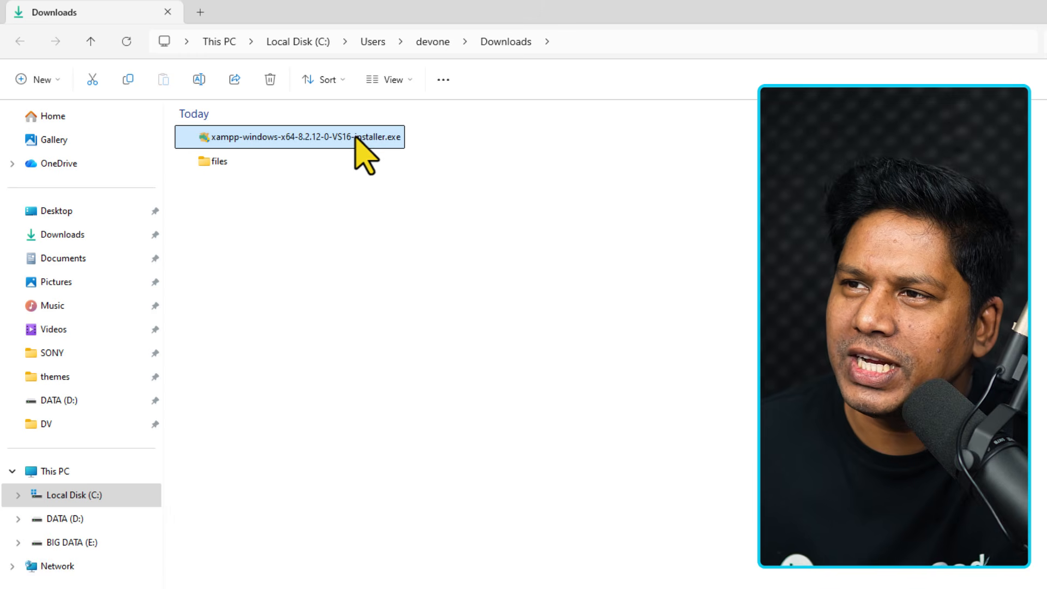
pyautogui.rightClick(356, 138)
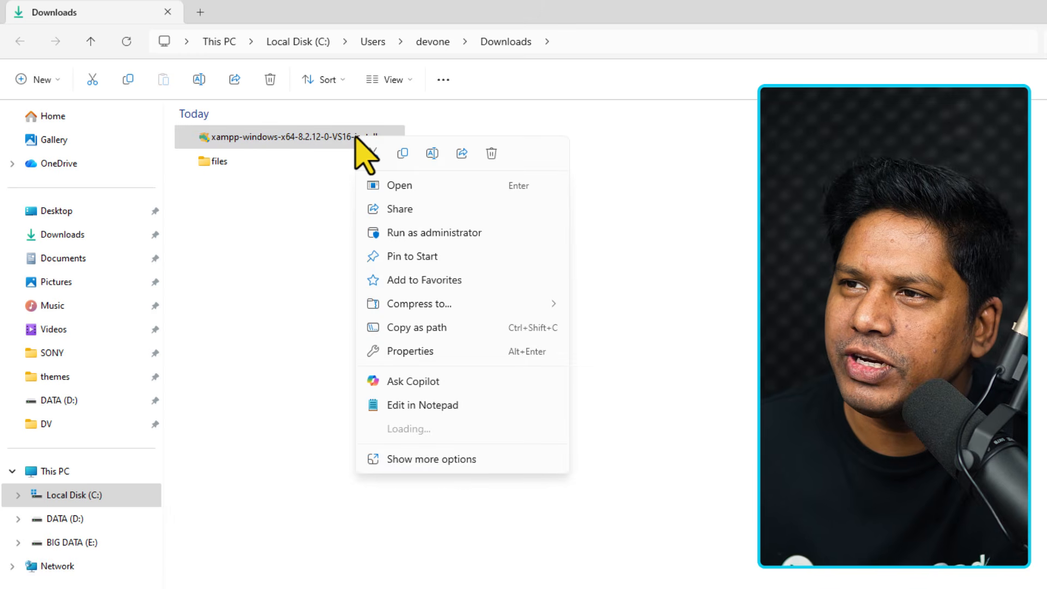
pyautogui.click(442, 234)
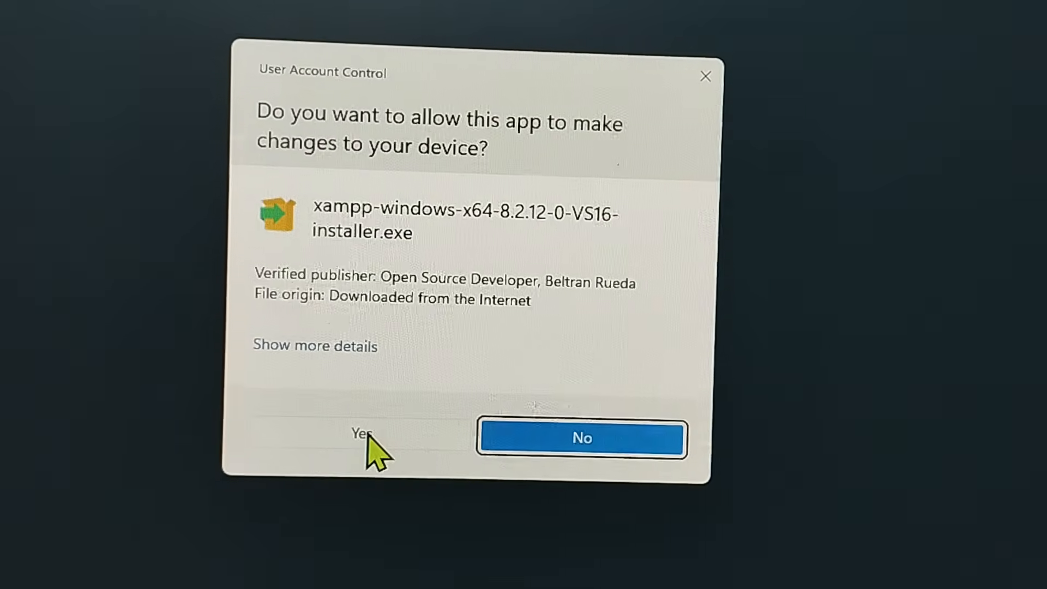
pyautogui.click(364, 430)
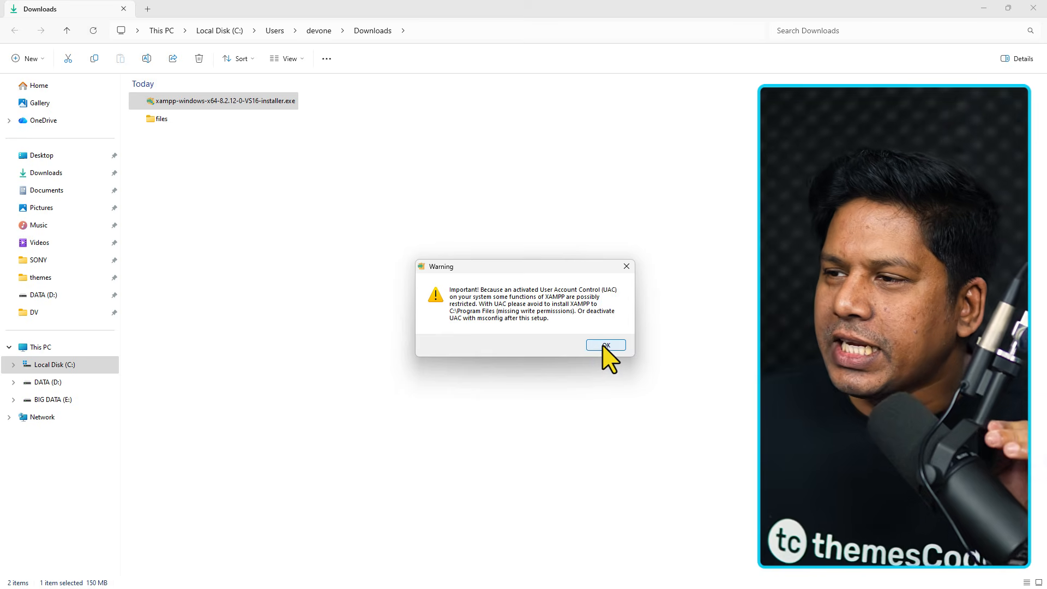
pyautogui.click(602, 346)
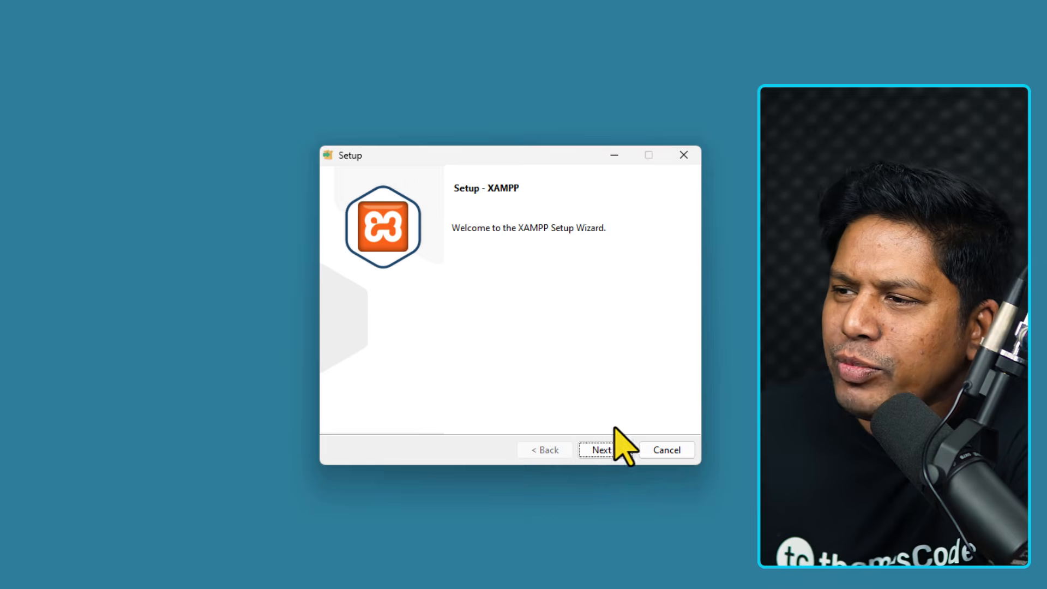
# Keep the default XAMPP components and cancel browsing to keep C:\xampp.
pyautogui.click(610, 448)
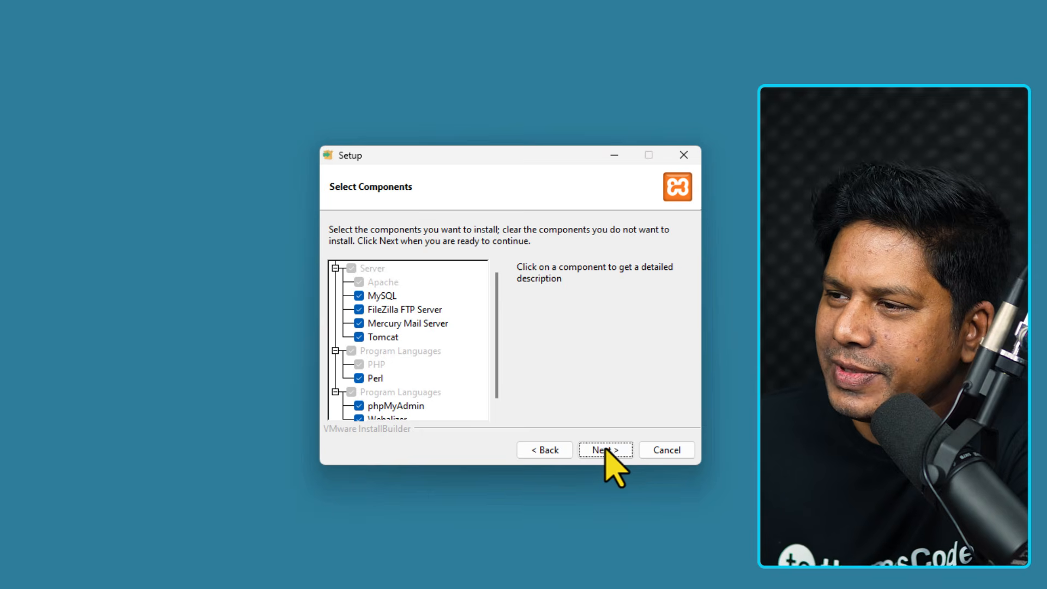
pyautogui.click(602, 450)
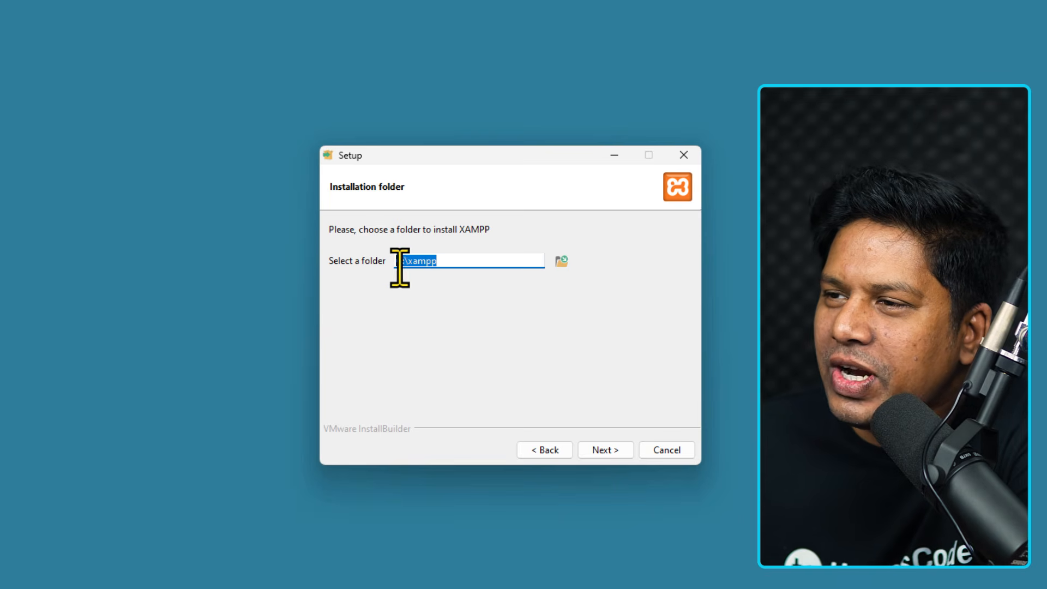
pyautogui.click(563, 262)
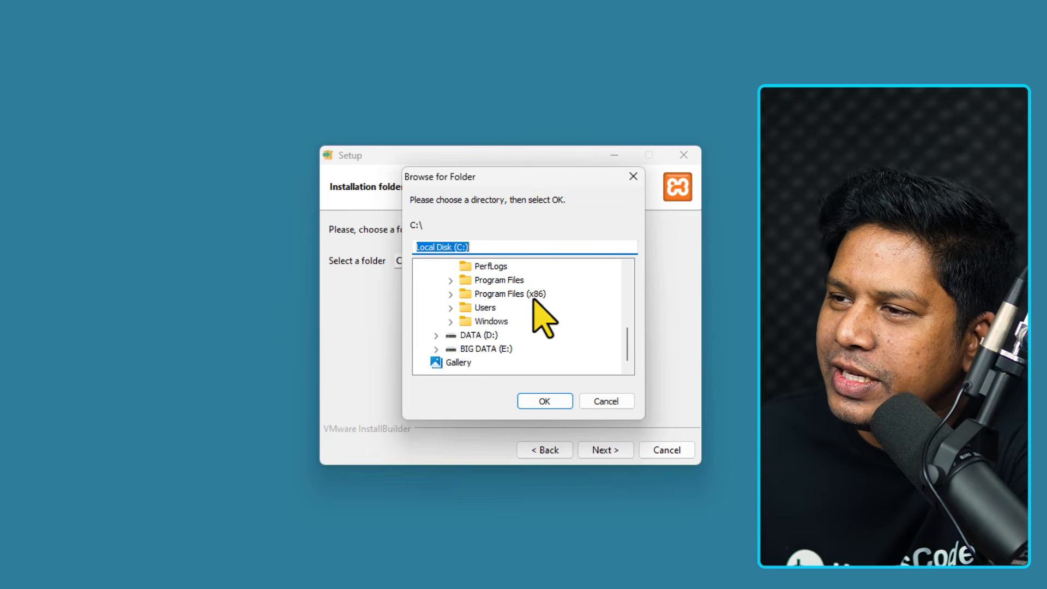
pyautogui.scroll(1, 512, 314)
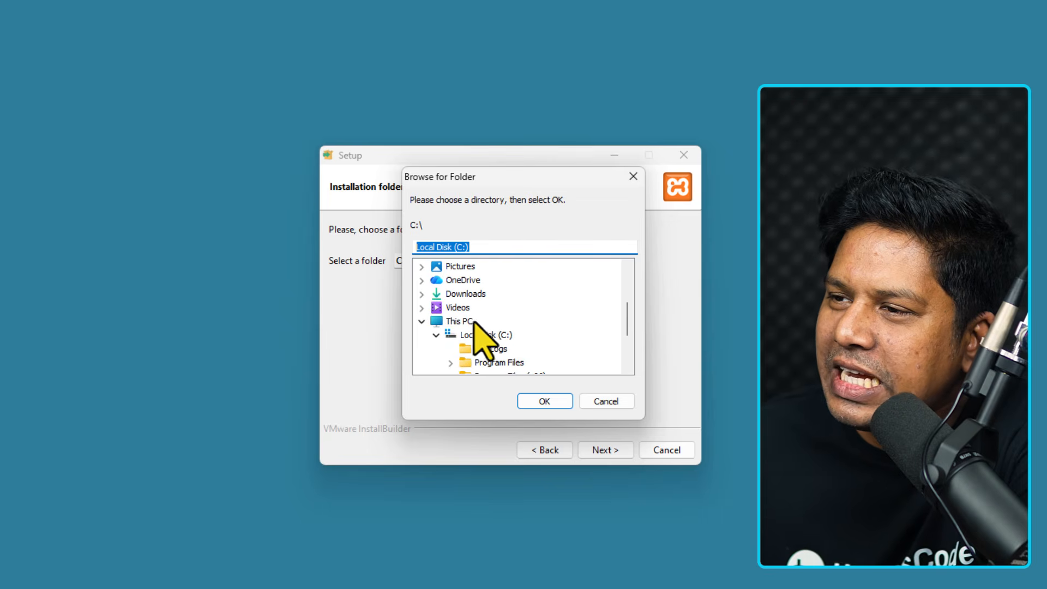
pyautogui.click(436, 335)
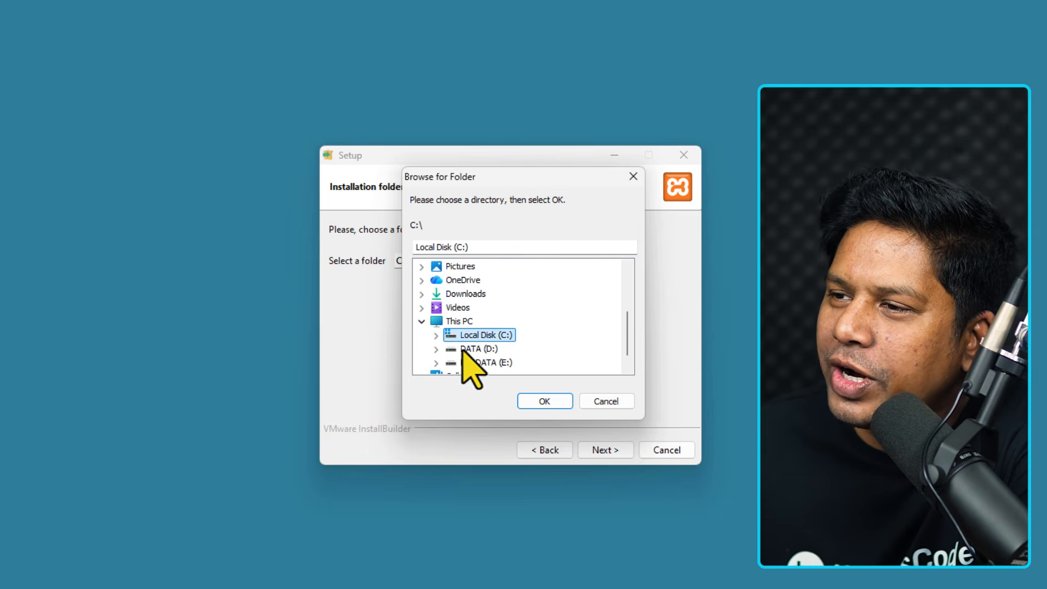
pyautogui.click(615, 402)
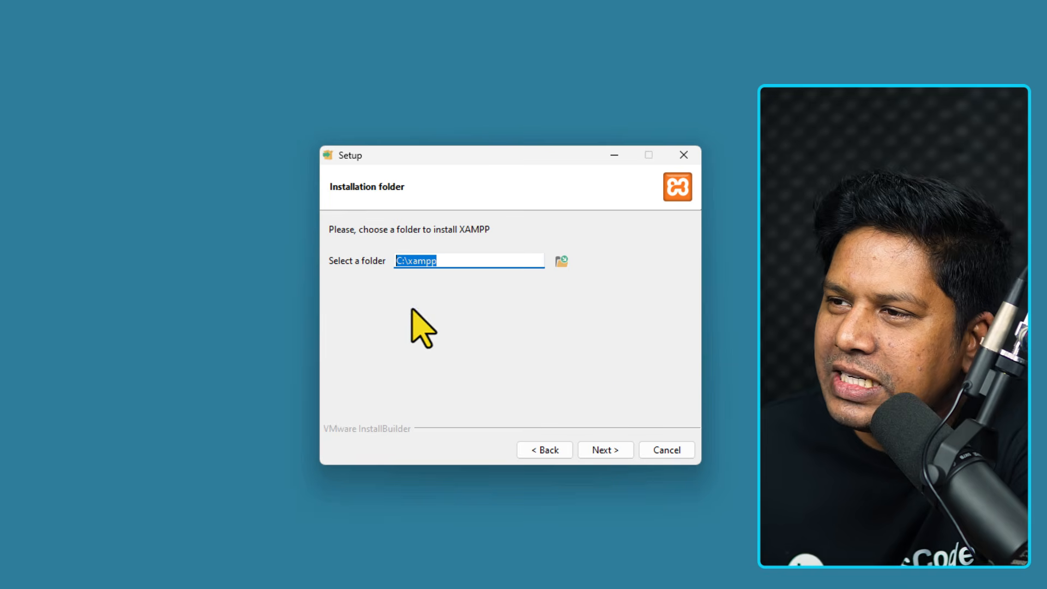
# Confirm C:\xampp and English, and start the XAMPP installation.
pyautogui.click(605, 449)
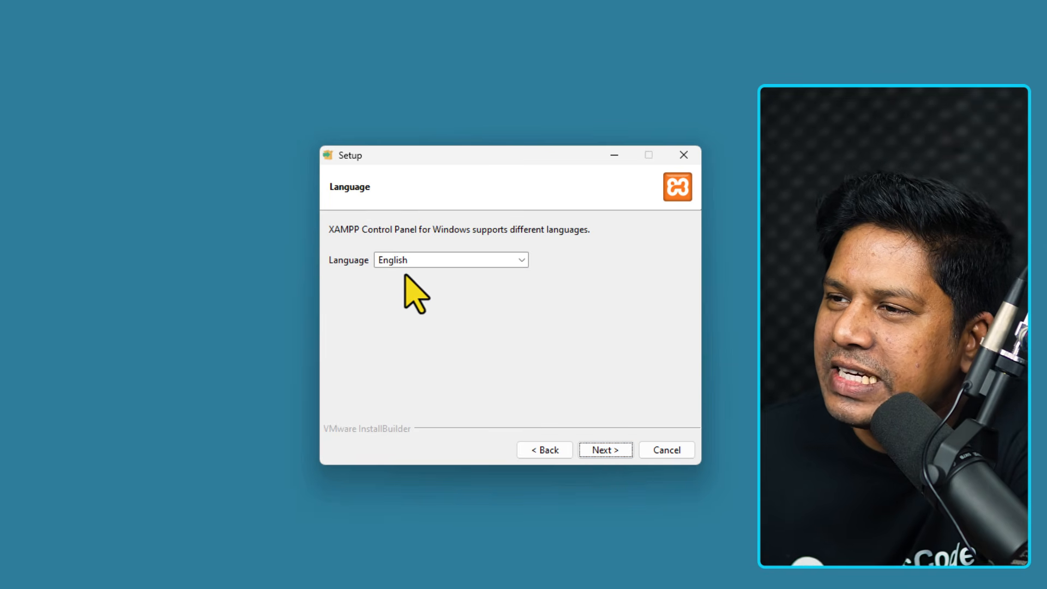
pyautogui.click(605, 450)
pyautogui.click(605, 451)
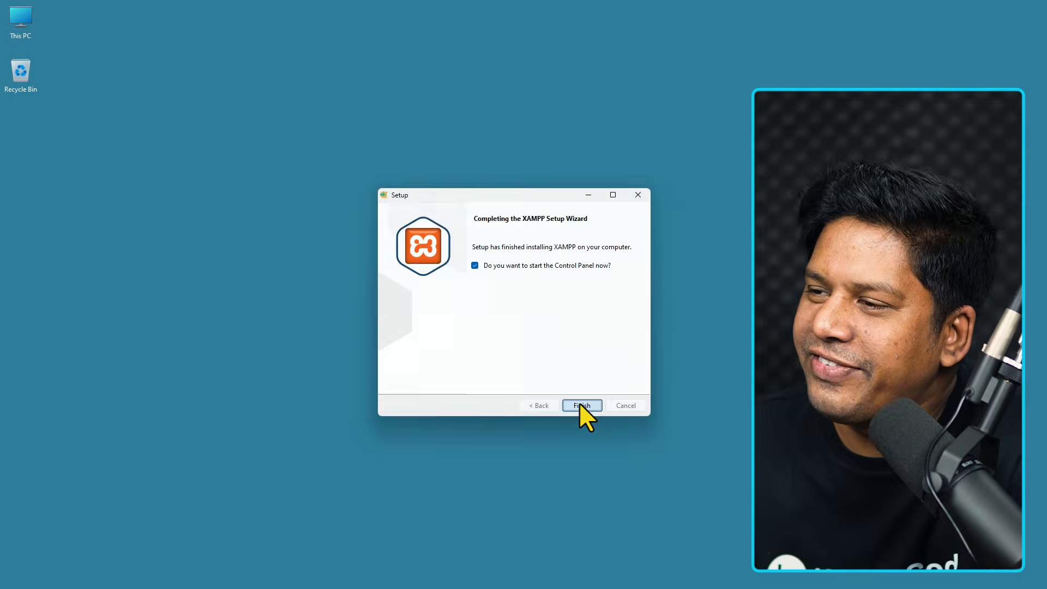
# Finish setup, then start Apache and MySQL, allowing MySQL through the Windows firewall.
pyautogui.click(579, 403)
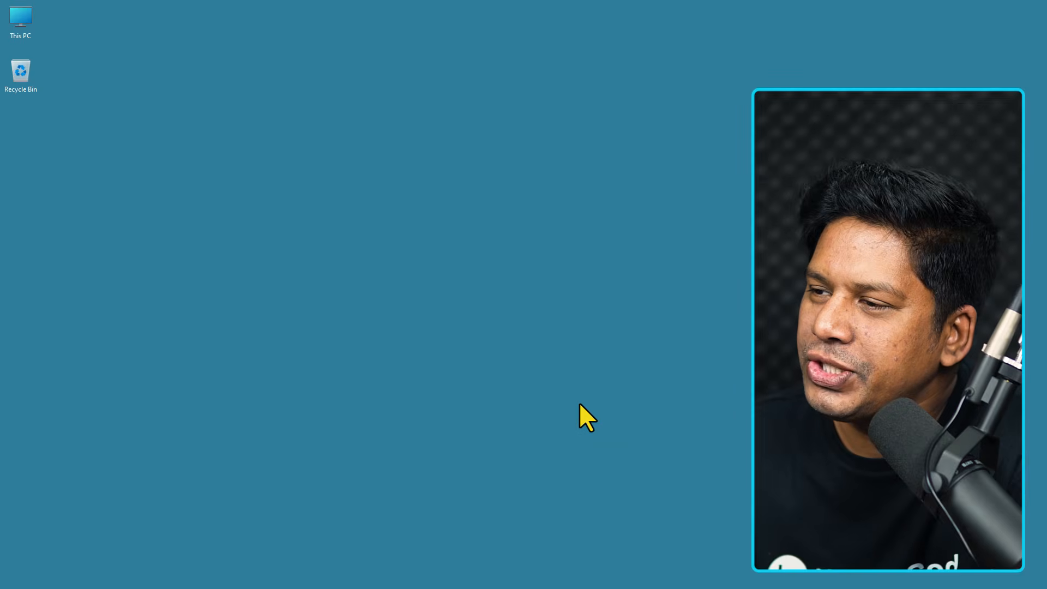
pyautogui.moveTo(208, 9); pyautogui.dragTo(383, 145)
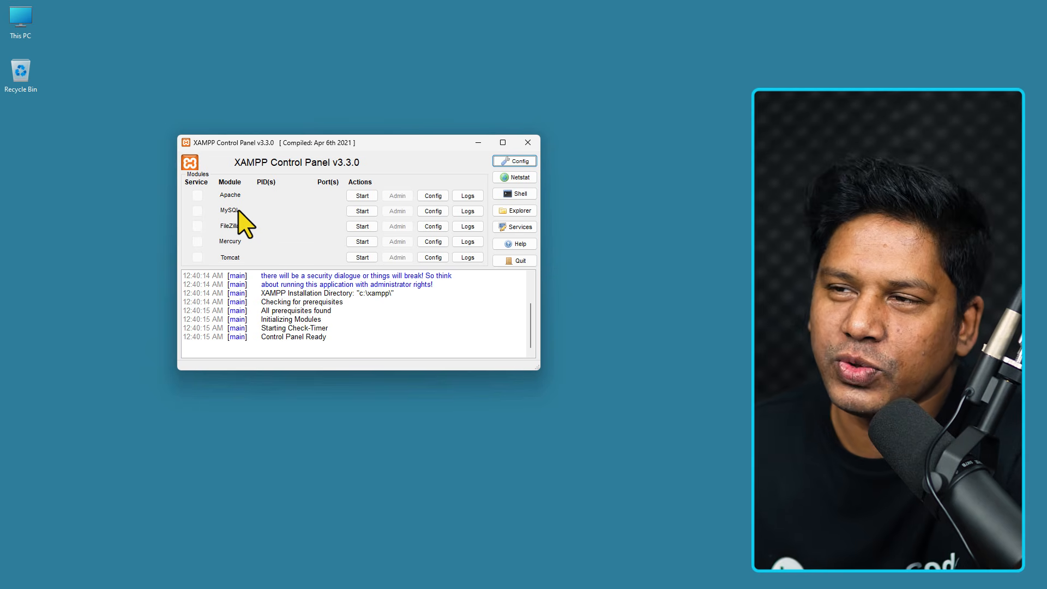
pyautogui.click(361, 197)
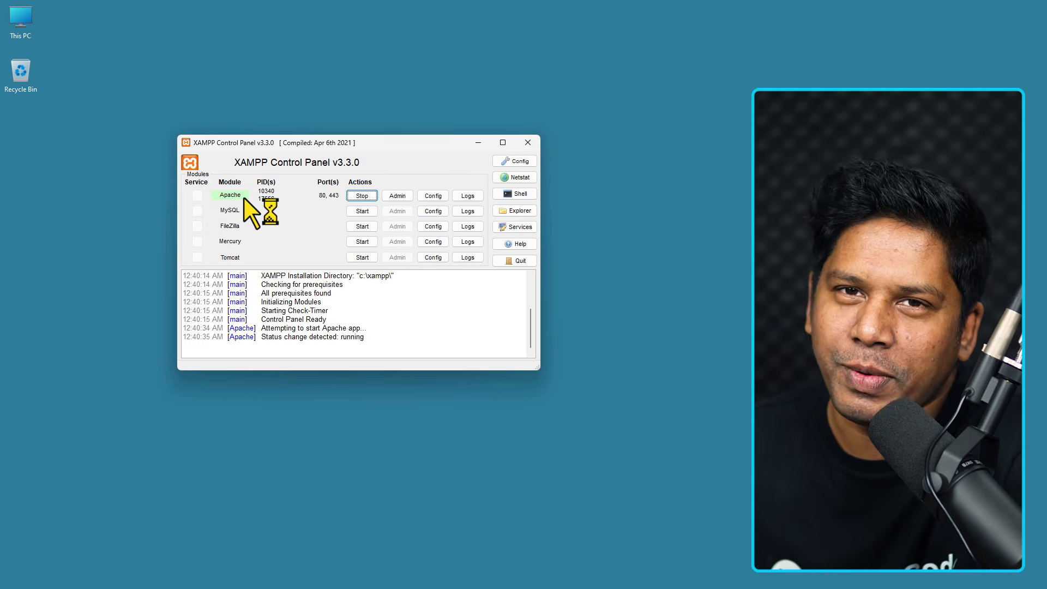
pyautogui.click(360, 211)
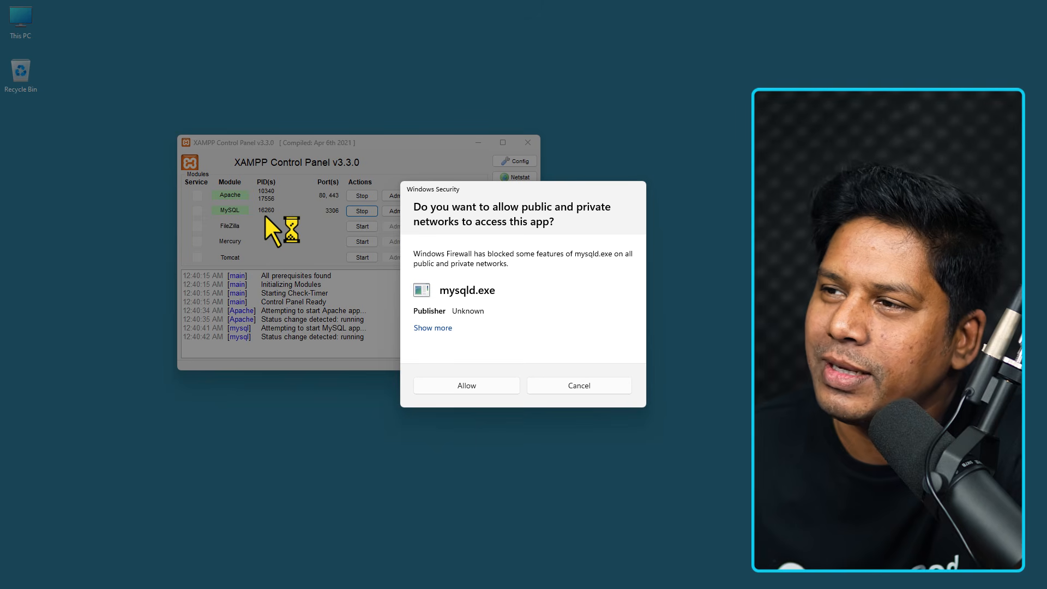
pyautogui.click(469, 387)
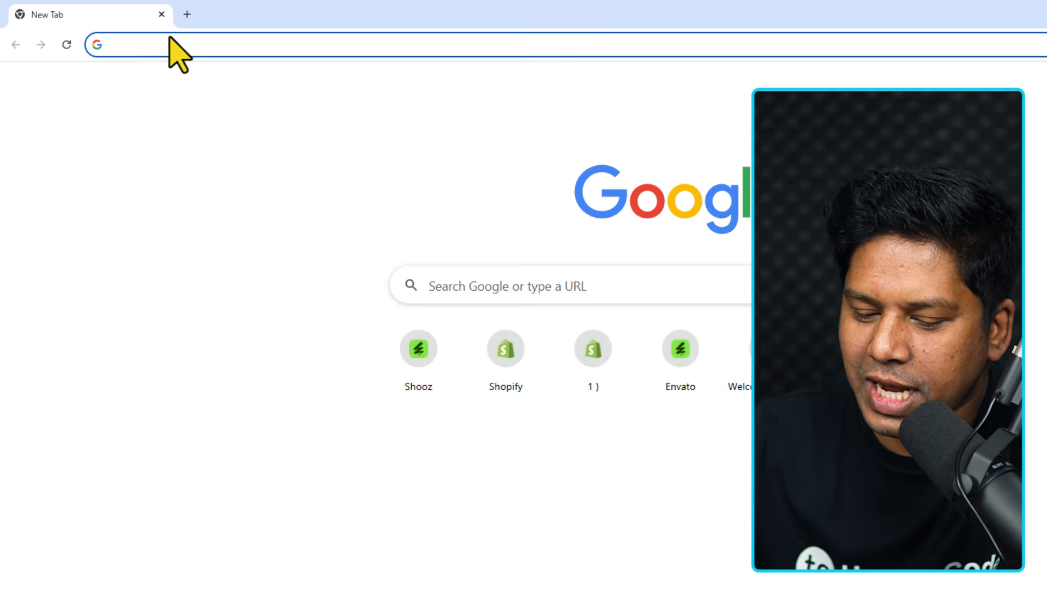
pyautogui.write('ht')
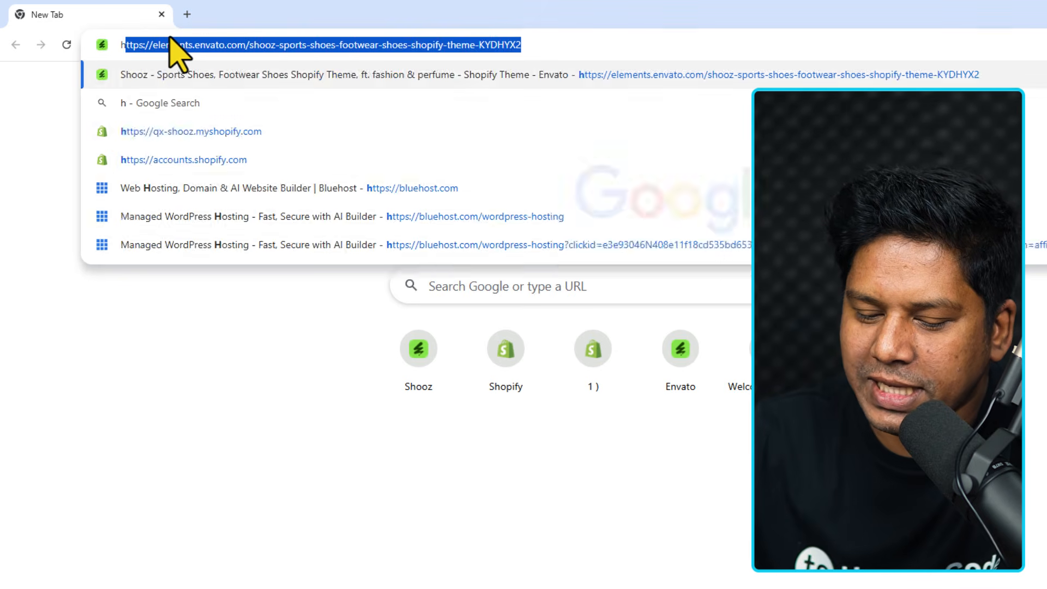
pyautogui.write('tp')
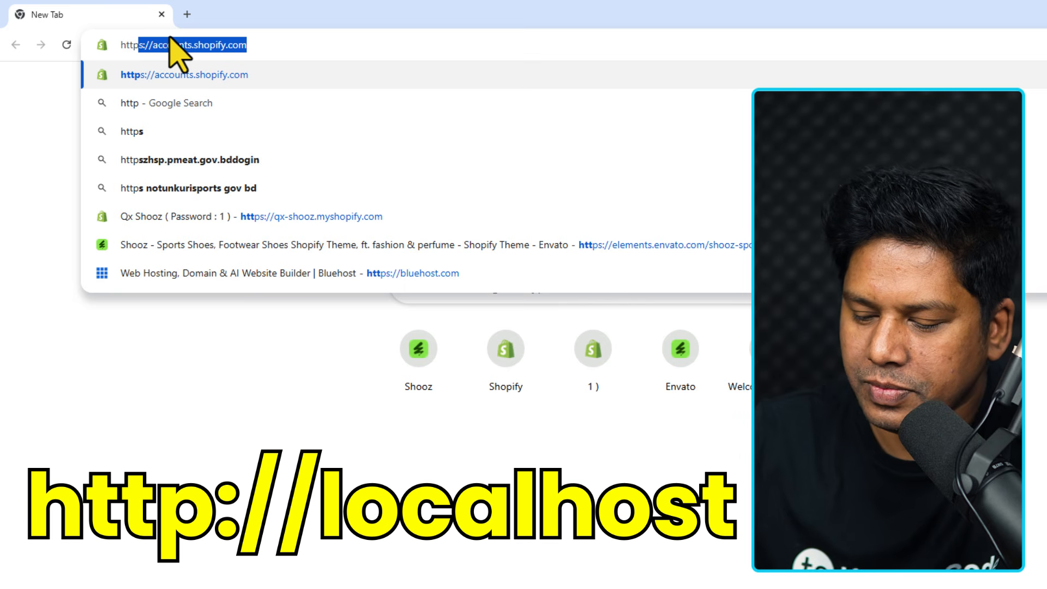
pyautogui.write('://l')
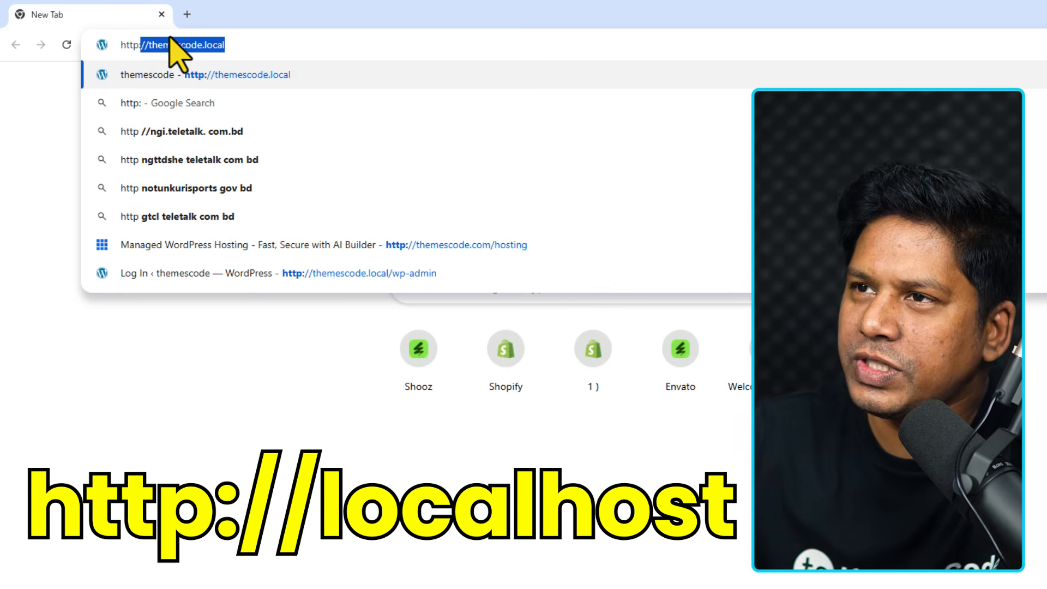
pyautogui.write('ocalhost')
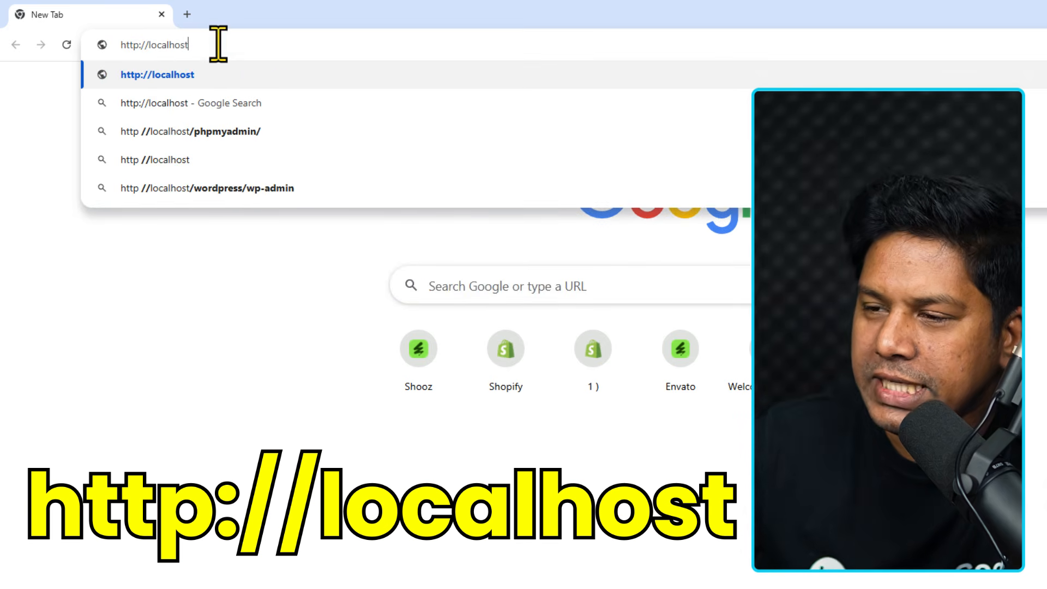
pyautogui.press('Return')
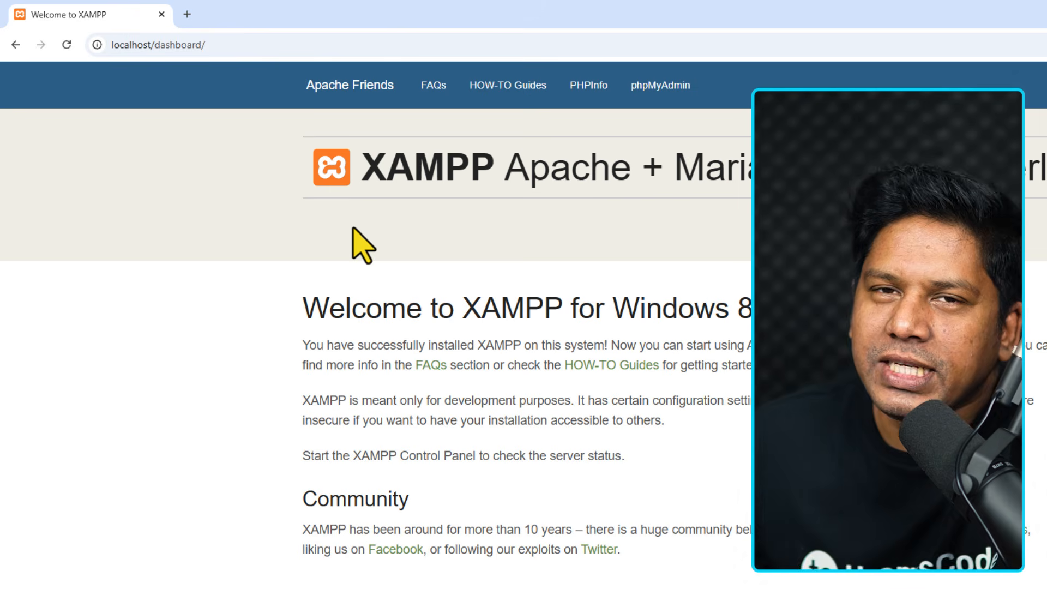
pyautogui.click(660, 92)
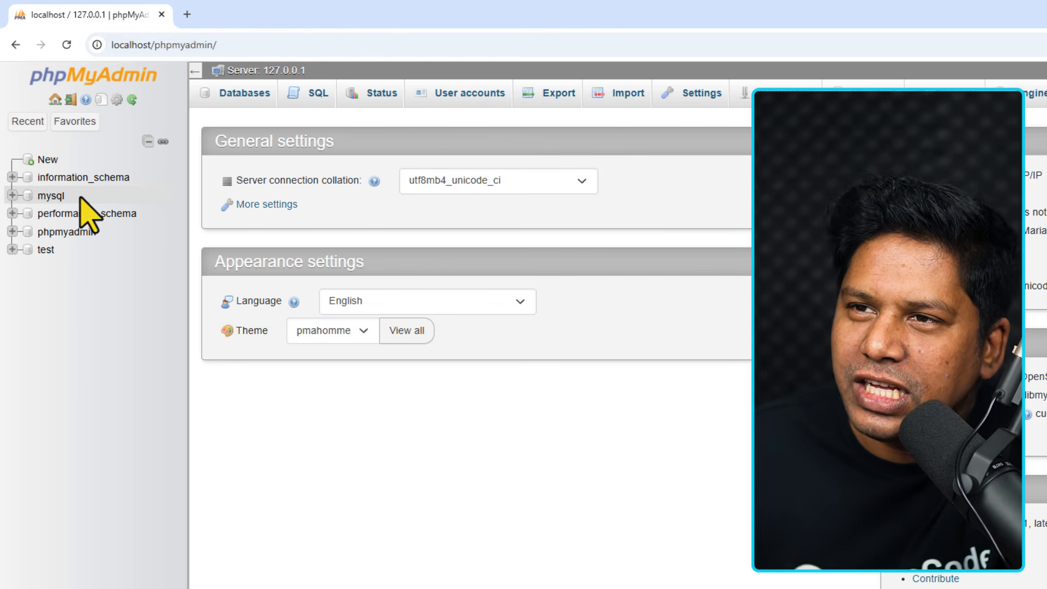
# Create a new database named themescodedb in phpMyAdmin.
pyautogui.click(47, 162)
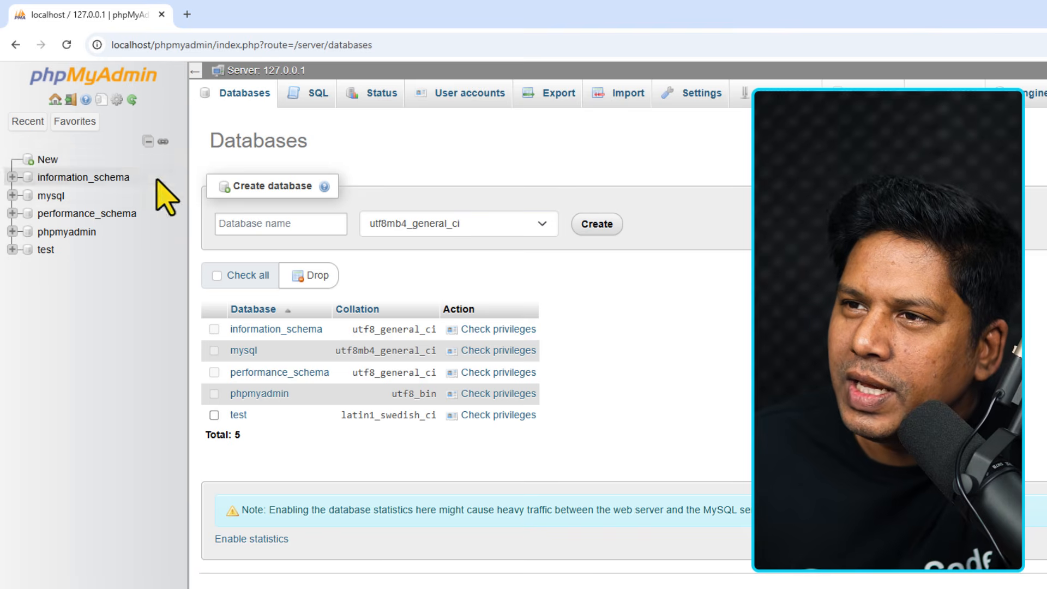
pyautogui.click(268, 224)
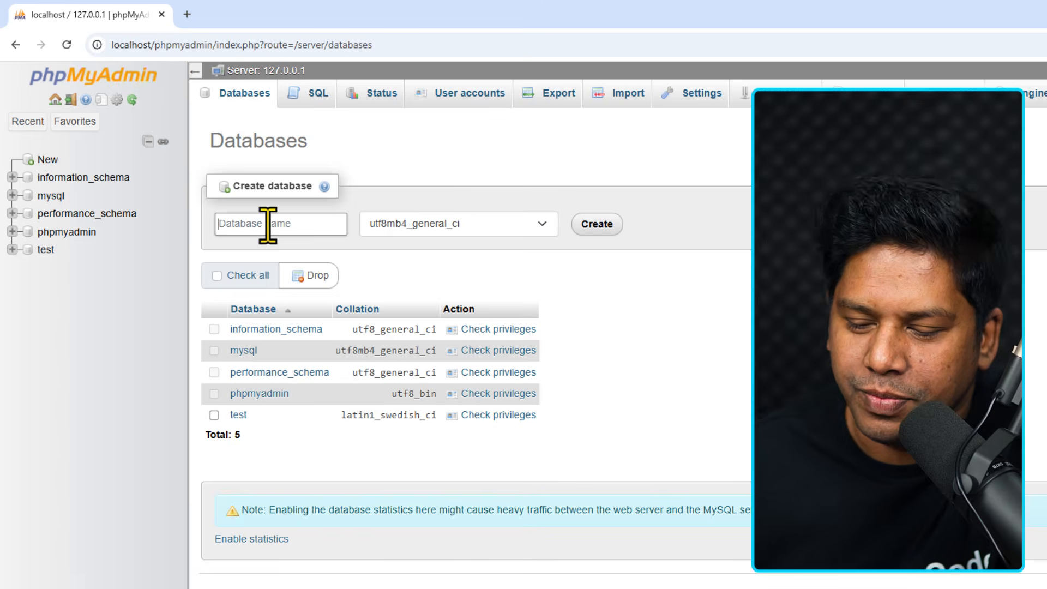
pyautogui.write('themescodedb')
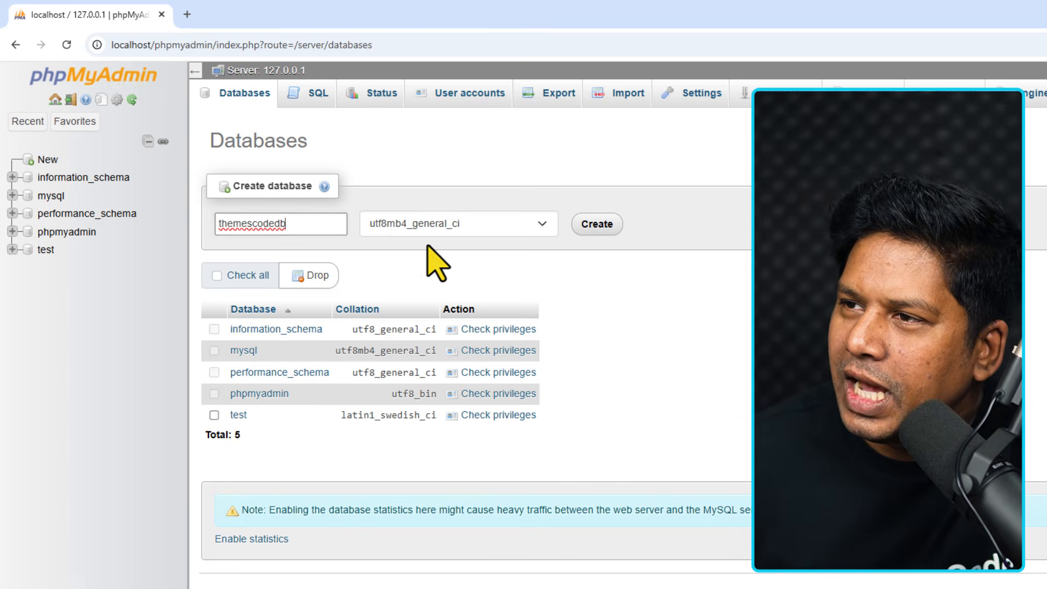
pyautogui.click(604, 229)
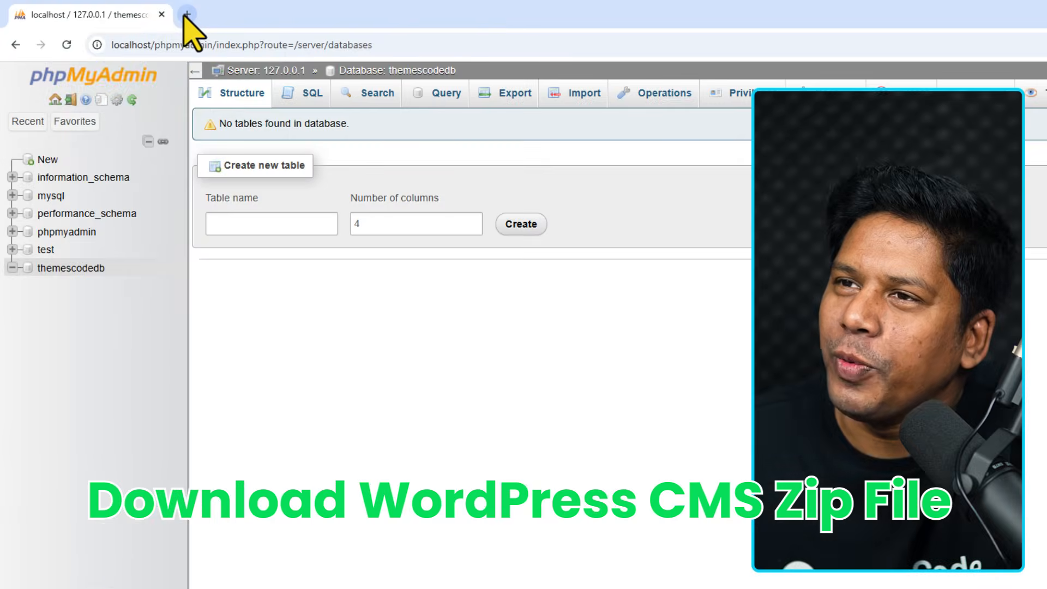
# Search Google for 'wordpress' in a new tab and find WordPress.org's Get WordPress section.
pyautogui.click(186, 14)
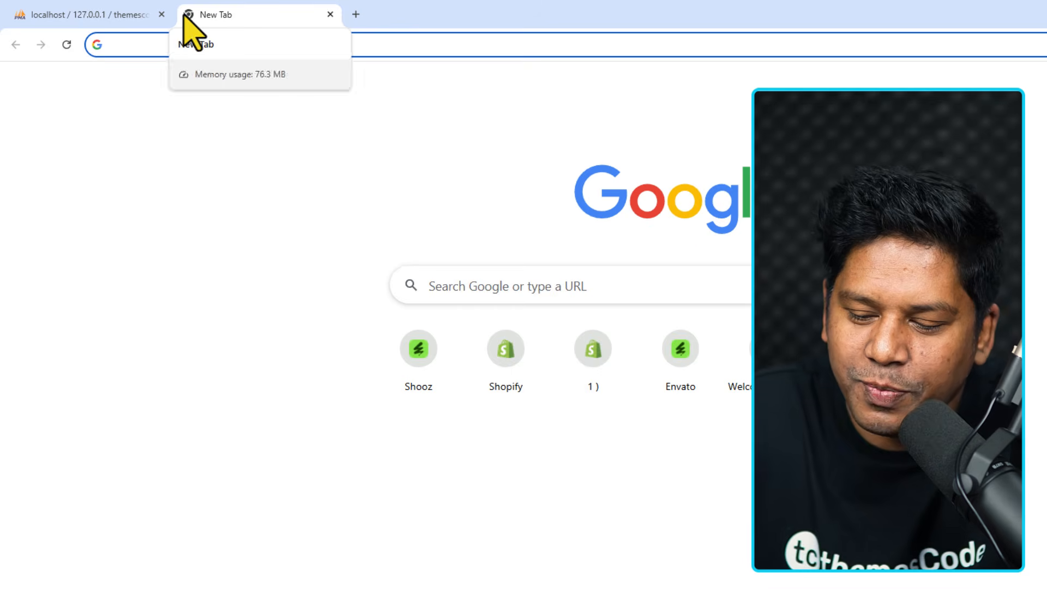
pyautogui.write('wordpress')
pyautogui.press('Return')
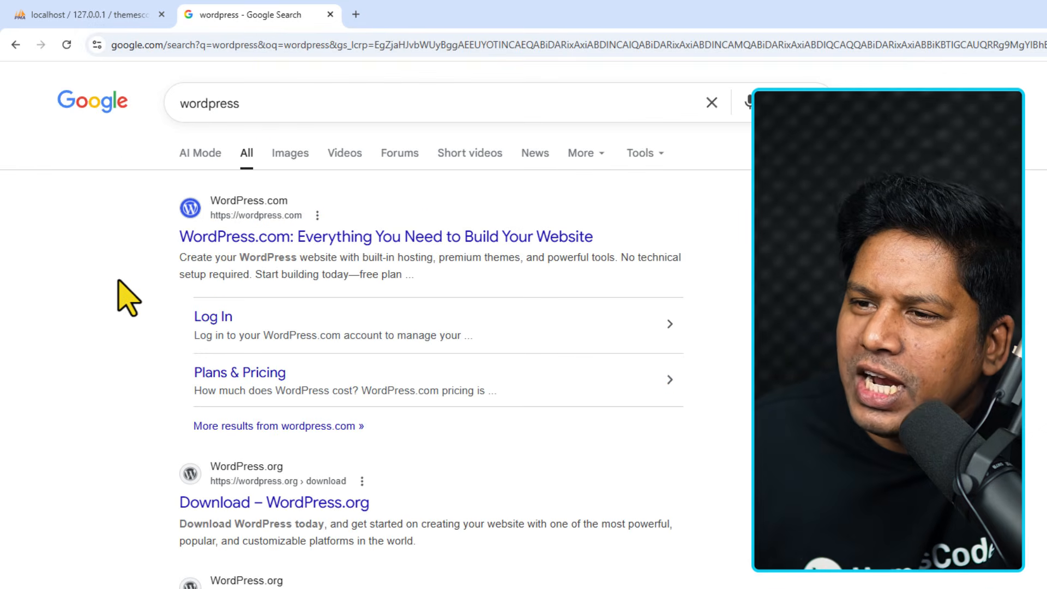
pyautogui.scroll(-2, 133, 320)
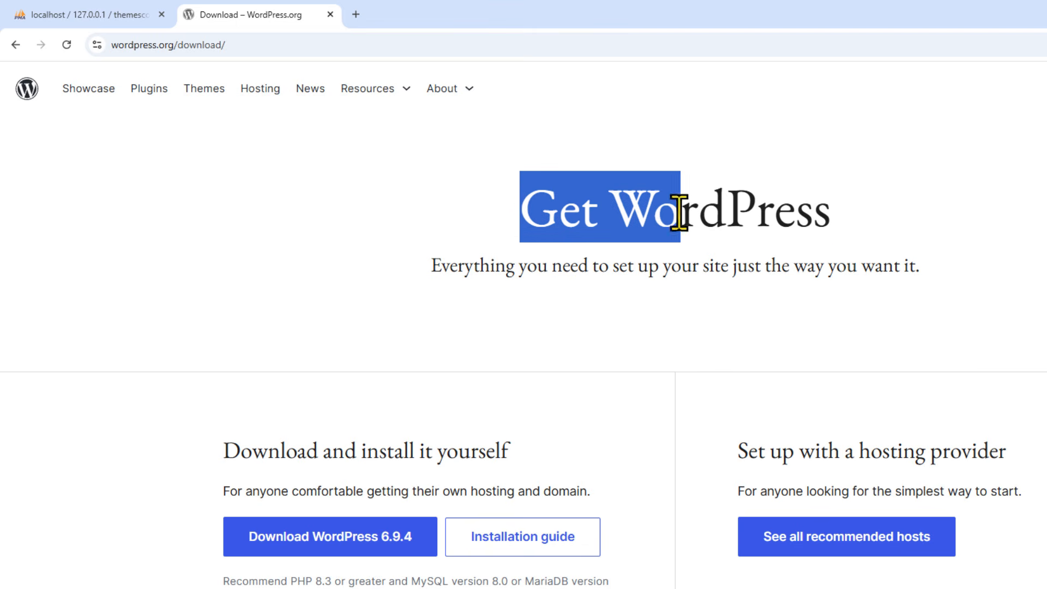
pyautogui.moveTo(679, 214); pyautogui.dragTo(824, 217)
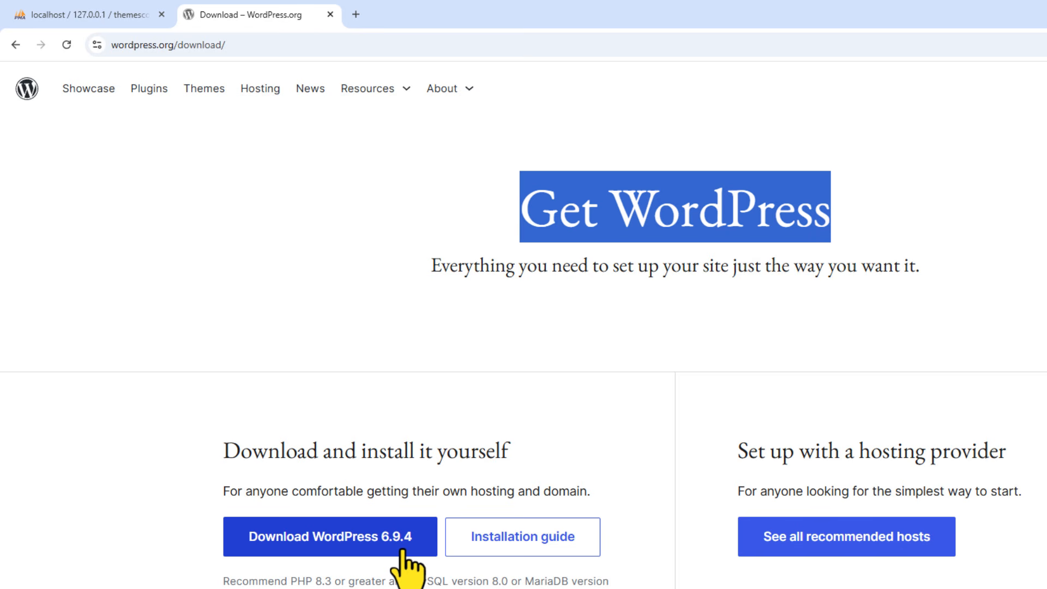
# Download WordPress 6.9.4 and check it in the recent downloads list.
pyautogui.click(345, 546)
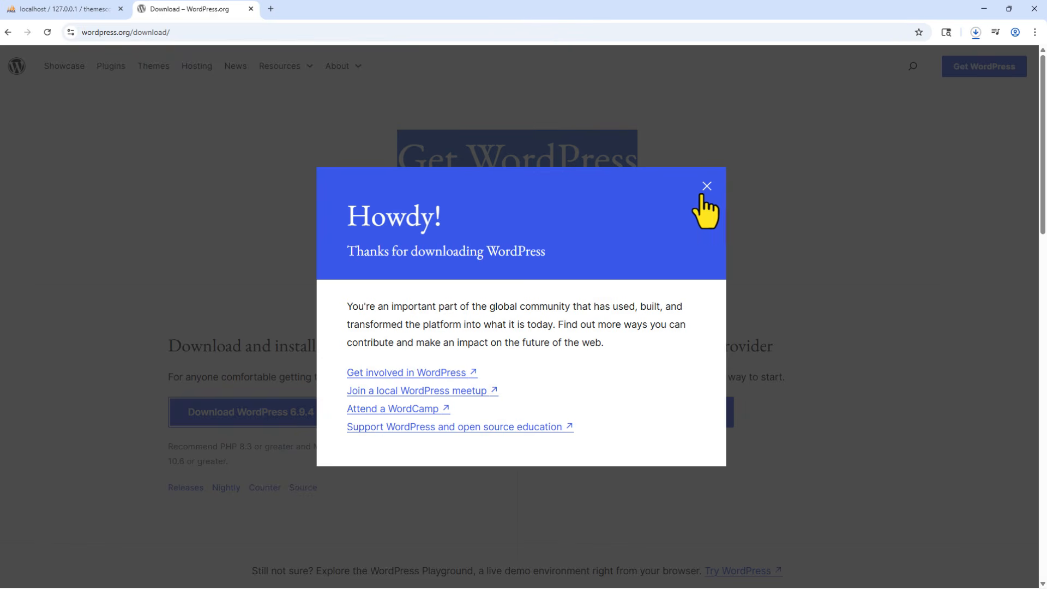
pyautogui.click(703, 196)
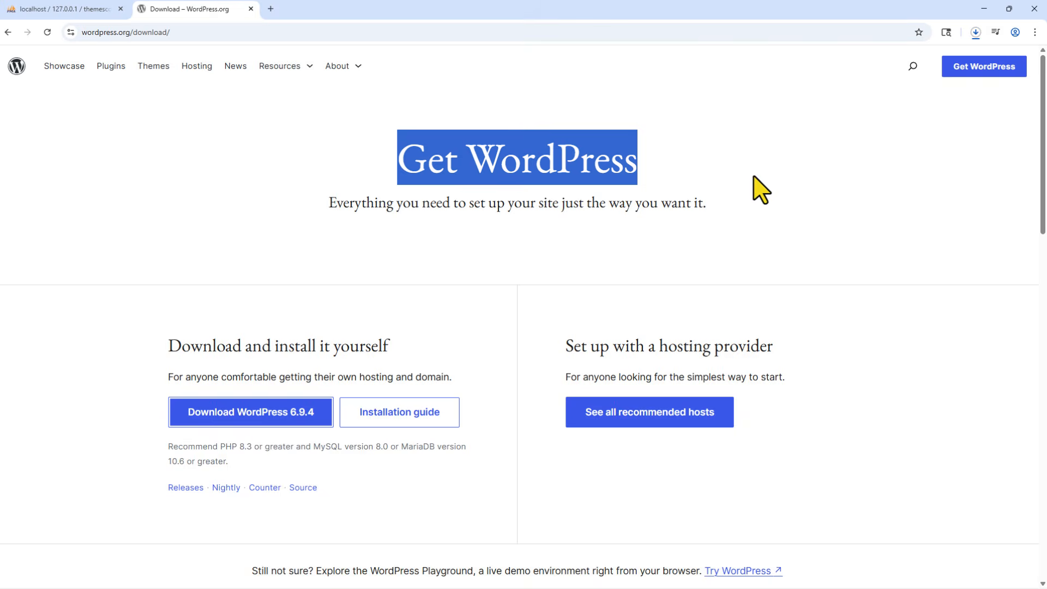
pyautogui.click(975, 32)
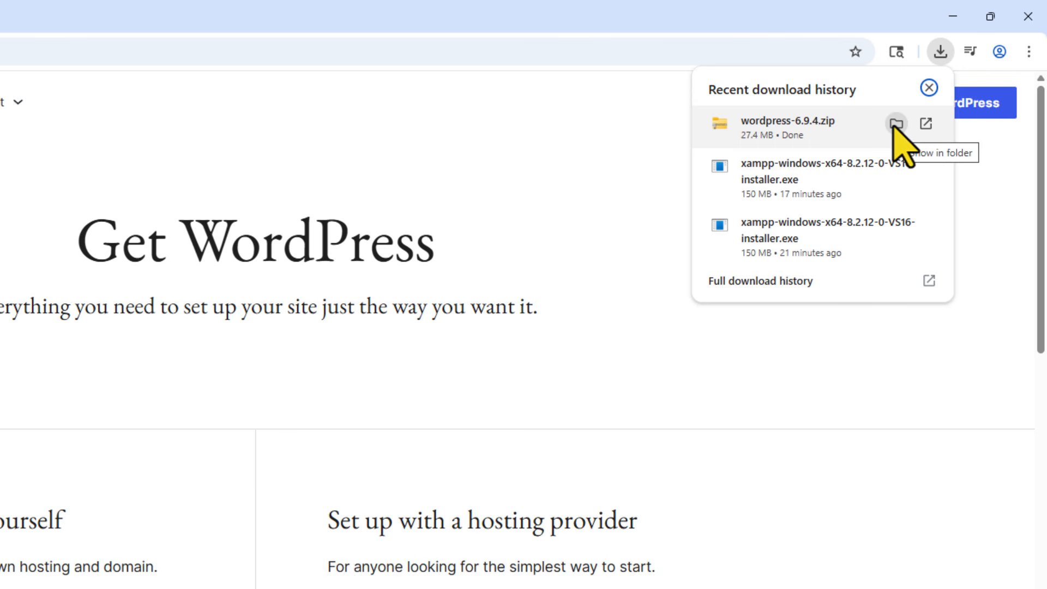
# Show wordpress-6.9.4.zip in the maximised Downloads folder and select it.
pyautogui.click(895, 125)
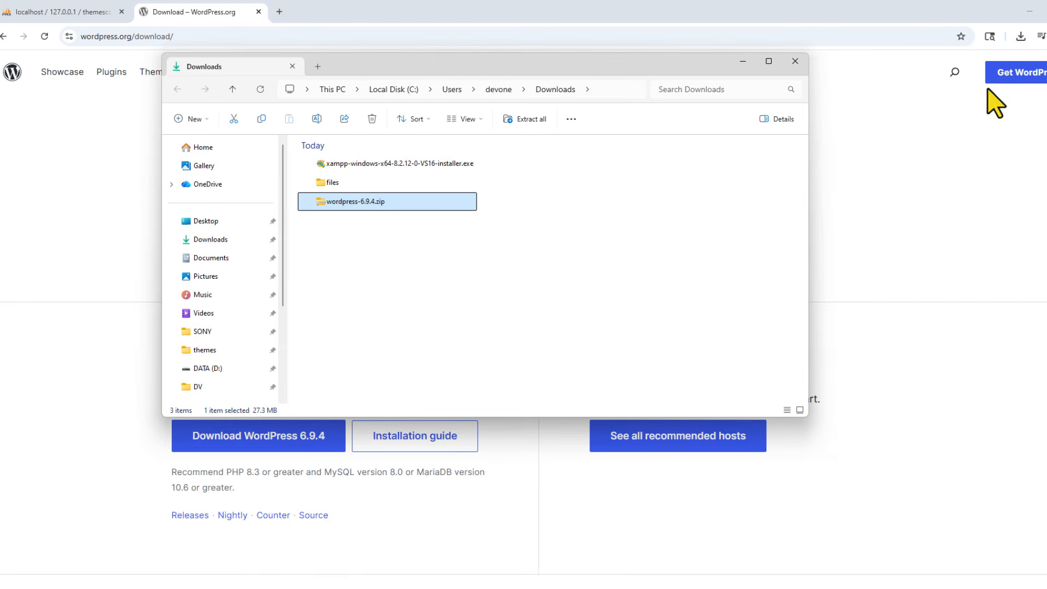
pyautogui.click(768, 61)
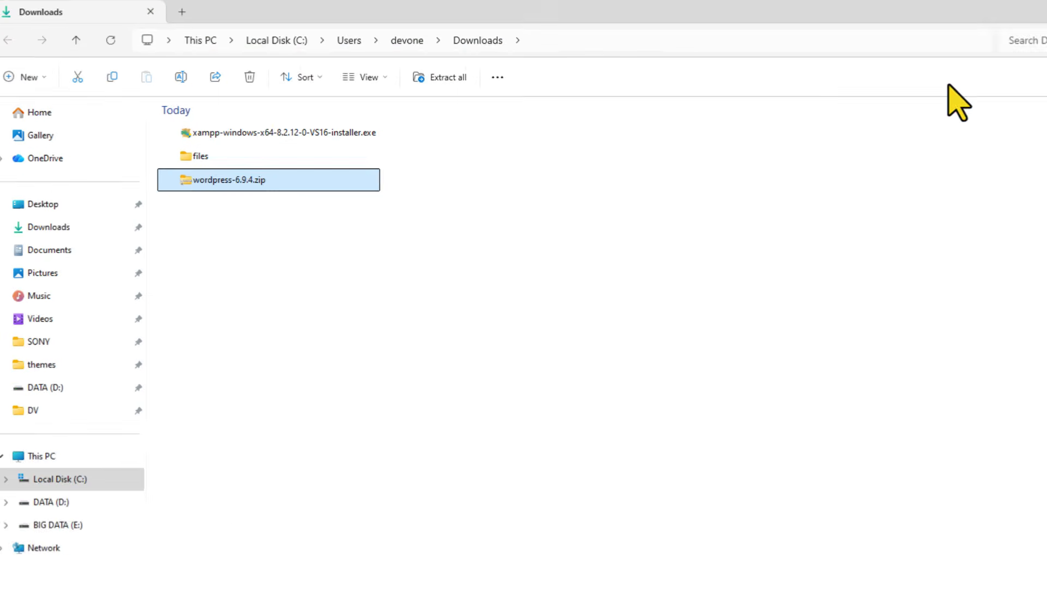
pyautogui.click(272, 278)
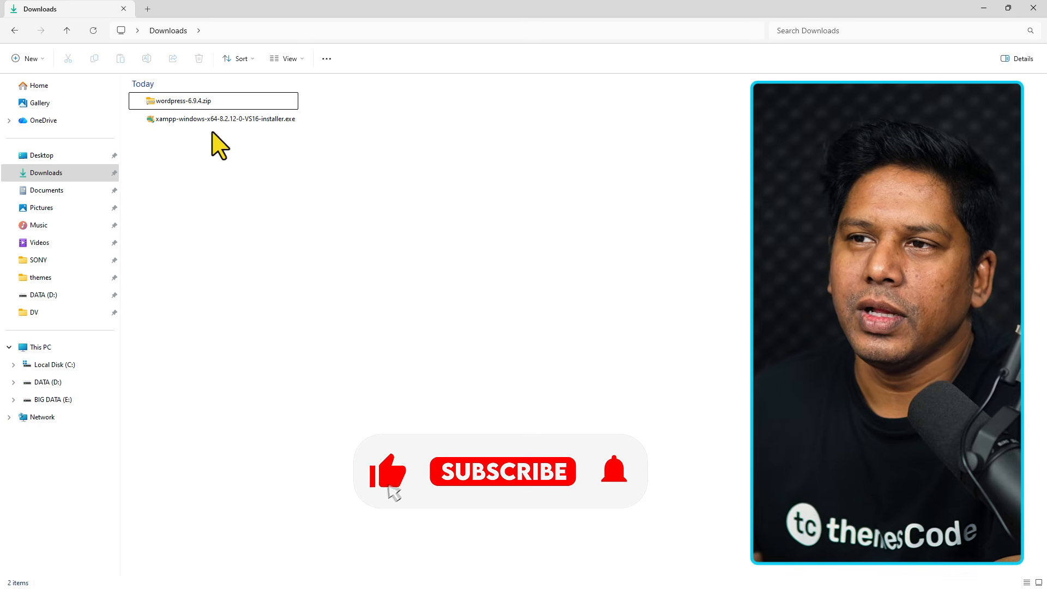
pyautogui.click(191, 103)
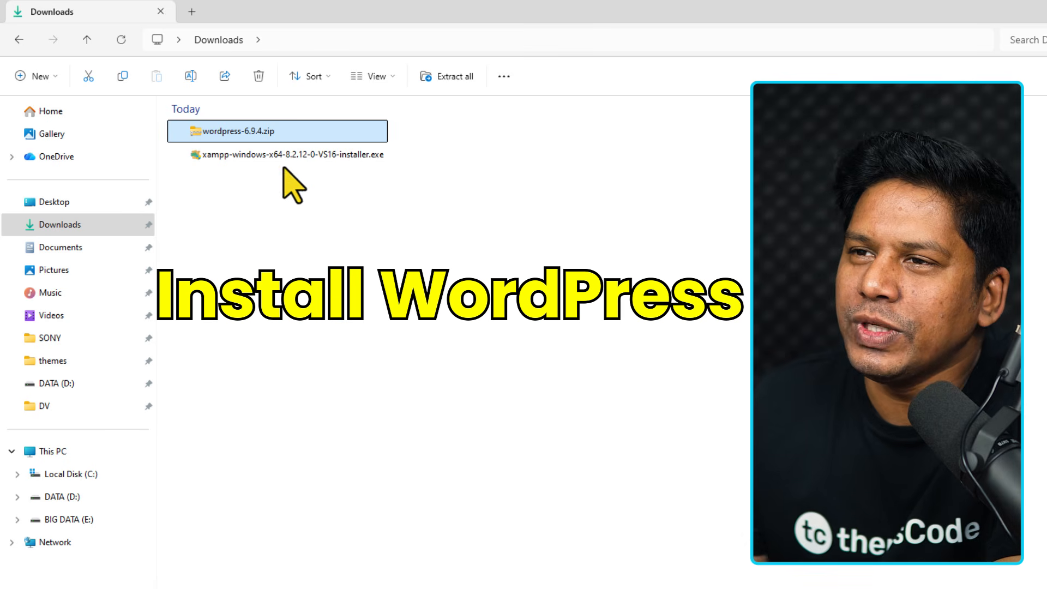
# Extract the zip here with WinRAR and inspect the resulting wordpress folder.
pyautogui.rightClick(279, 133)
pyautogui.moveTo(355, 491)
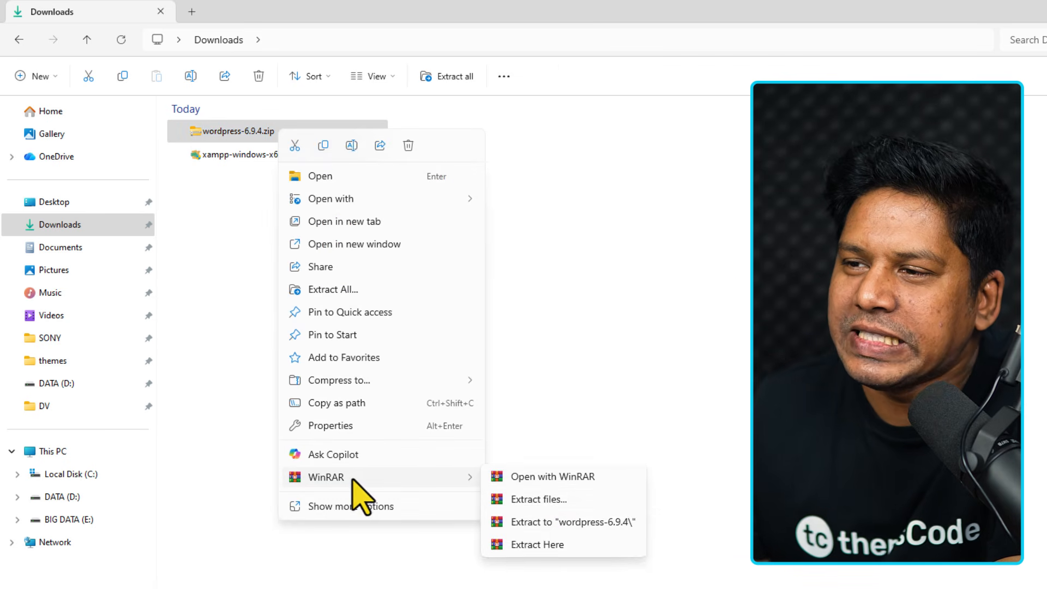
pyautogui.click(537, 547)
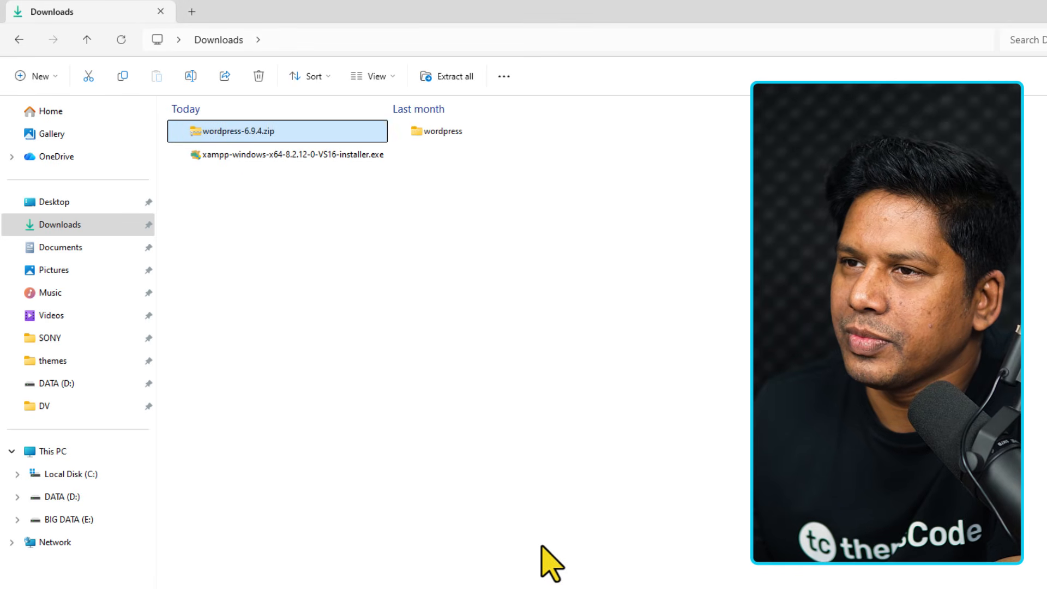
pyautogui.click(443, 133)
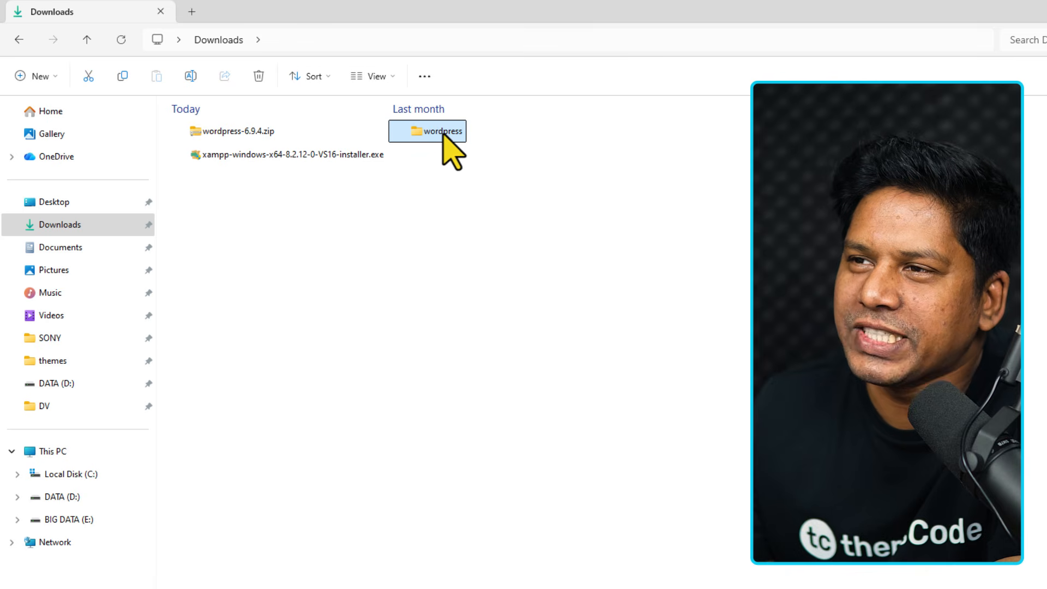
pyautogui.doubleClick(443, 134)
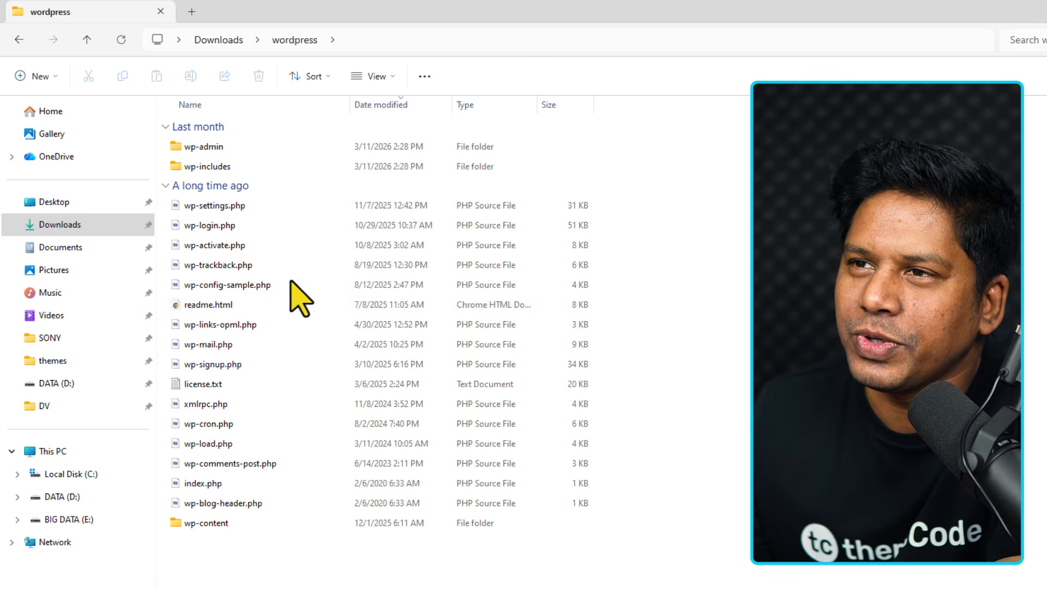
pyautogui.click(228, 43)
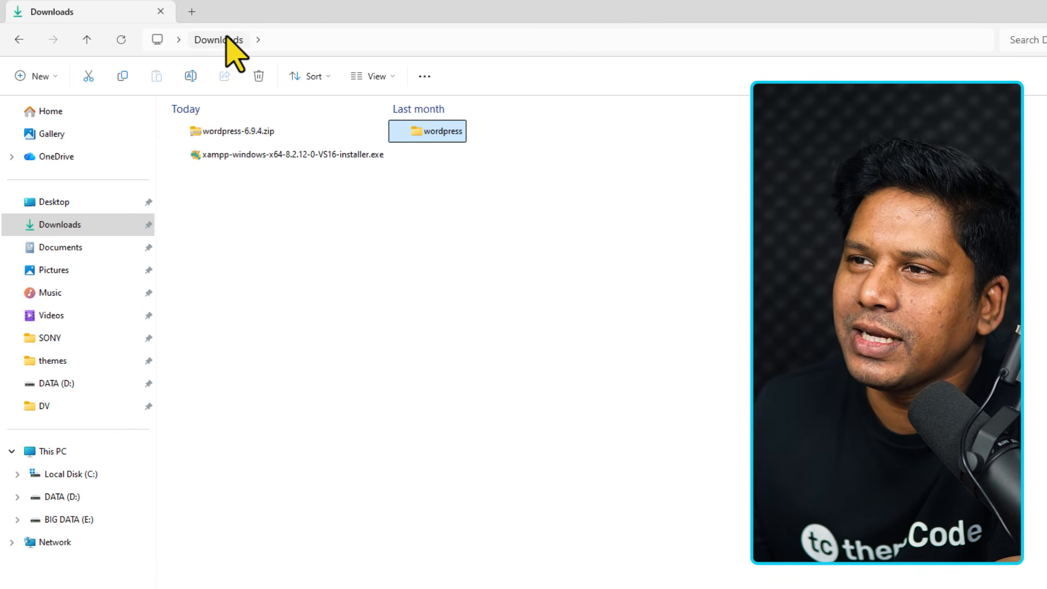
# Copy the wordpress folder from Downloads.
pyautogui.rightClick(444, 133)
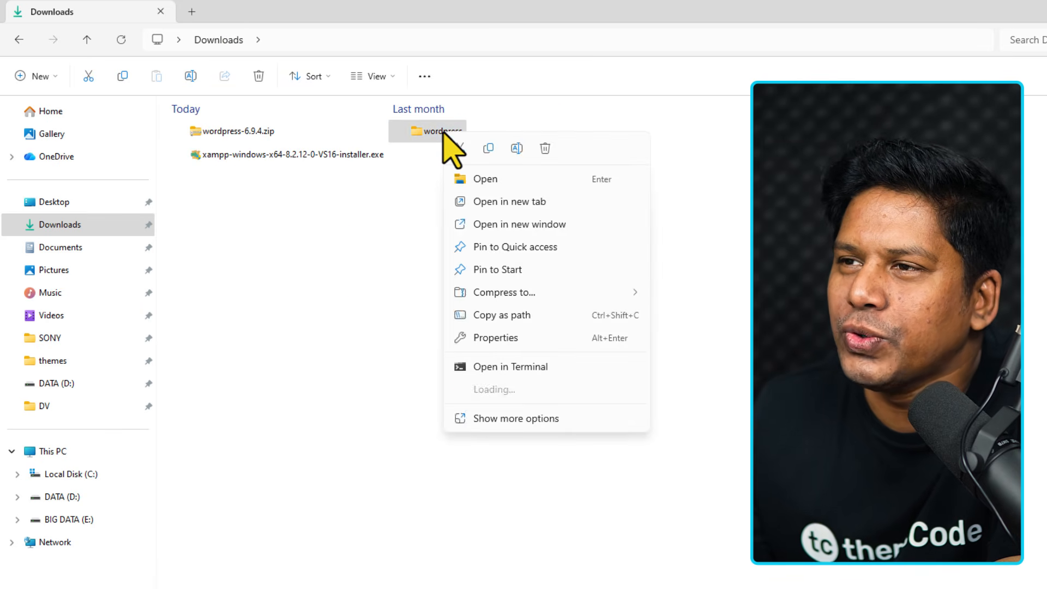
pyautogui.click(489, 149)
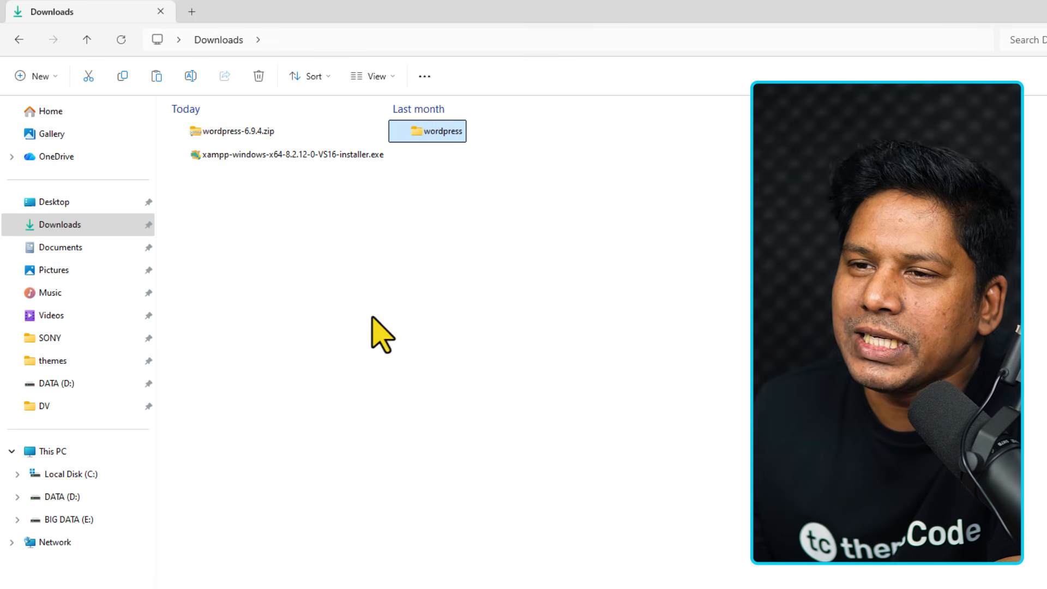
pyautogui.click(82, 476)
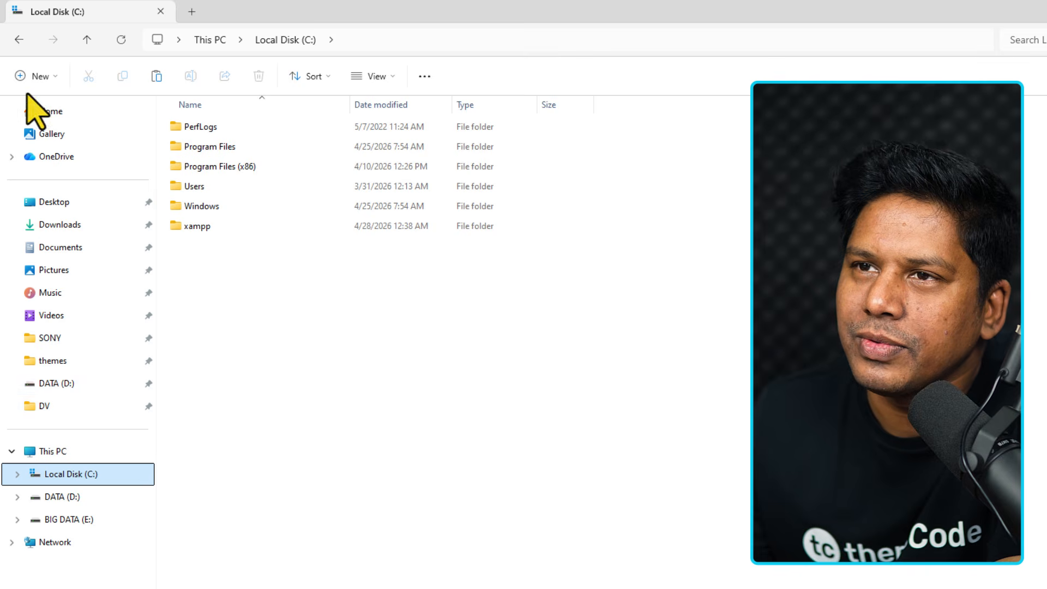
pyautogui.click(19, 39)
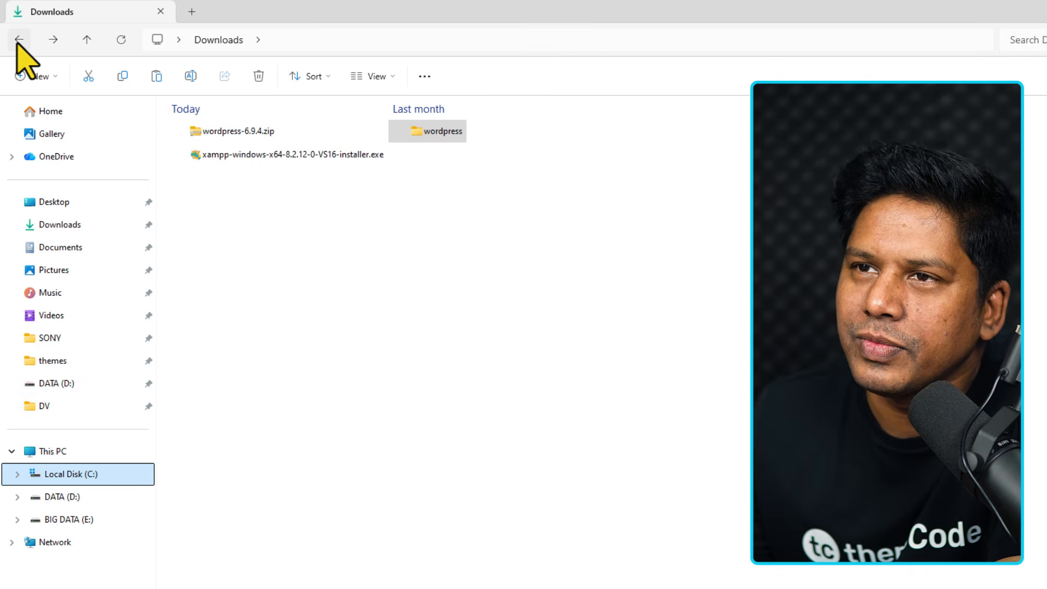
# Navigate to C:\xampp\htdocs via Local Disk (C:).
pyautogui.click(96, 477)
pyautogui.click(206, 228)
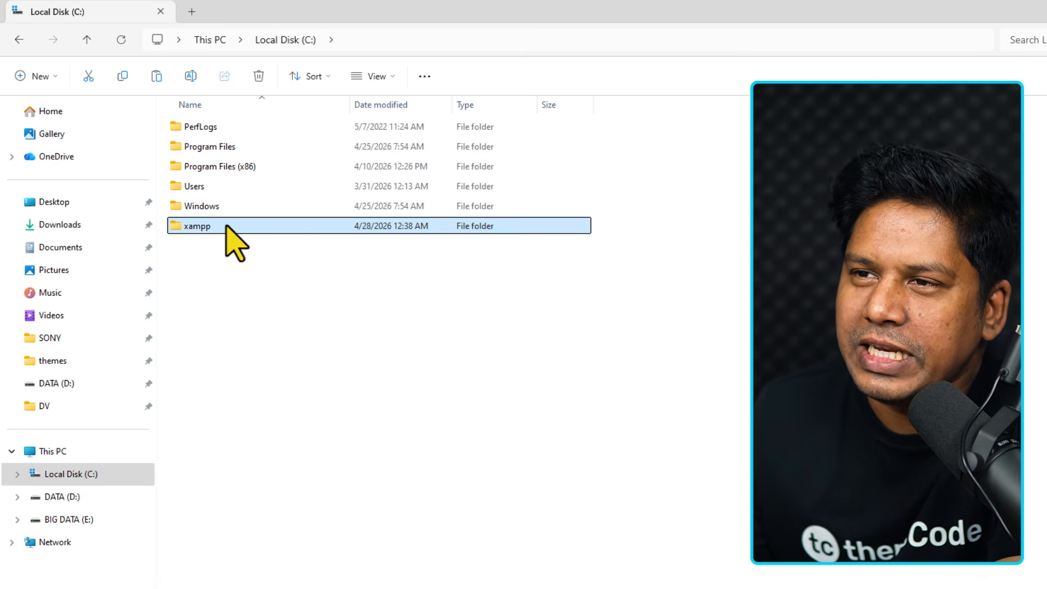
pyautogui.doubleClick(197, 226)
pyautogui.click(229, 225)
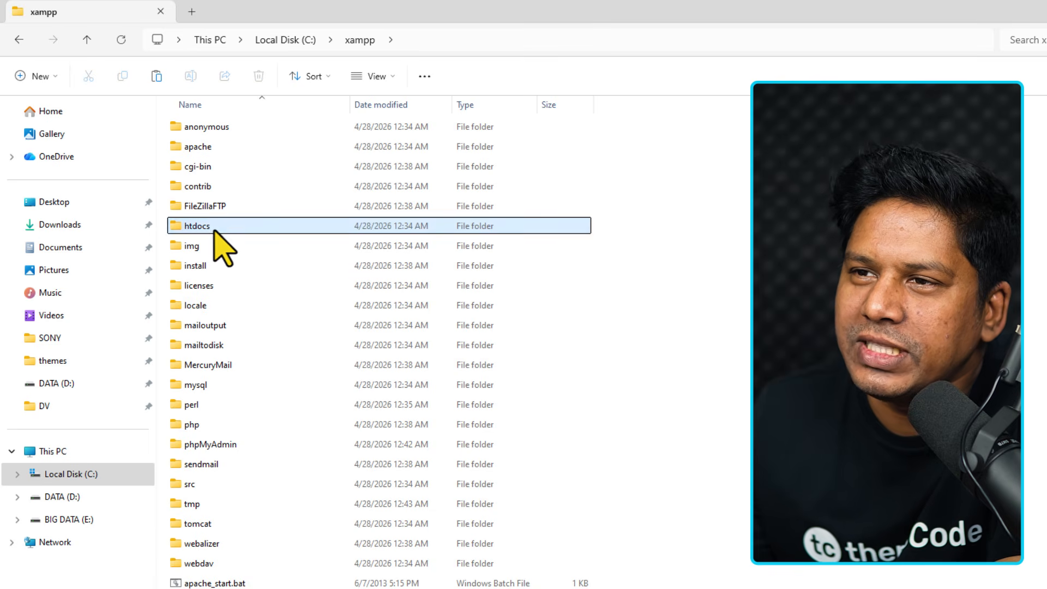
pyautogui.doubleClick(231, 226)
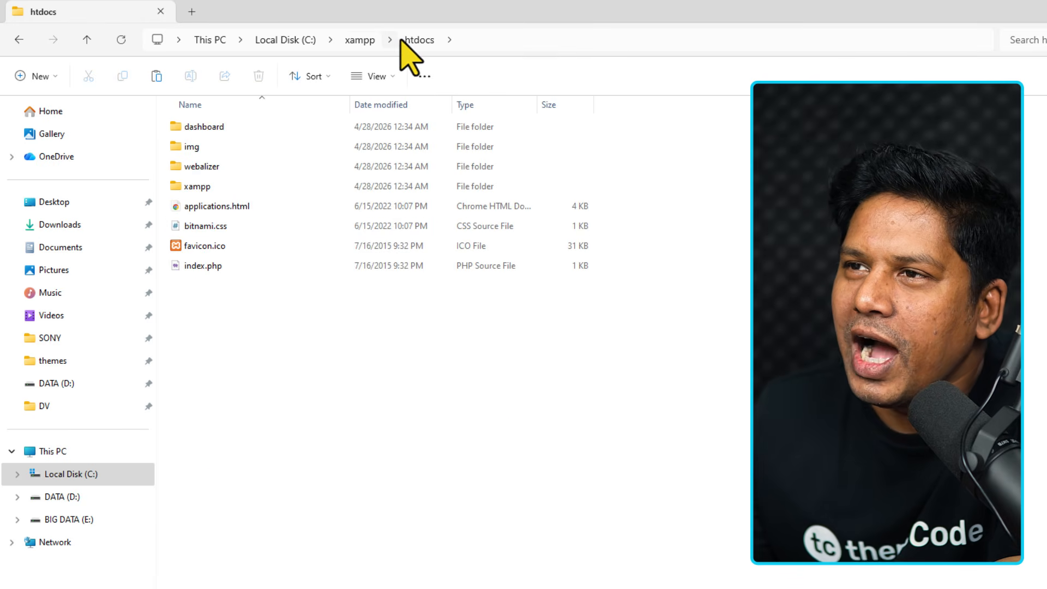
# Paste the copied wordpress folder into C:\xampp\htdocs.
pyautogui.rightClick(232, 353)
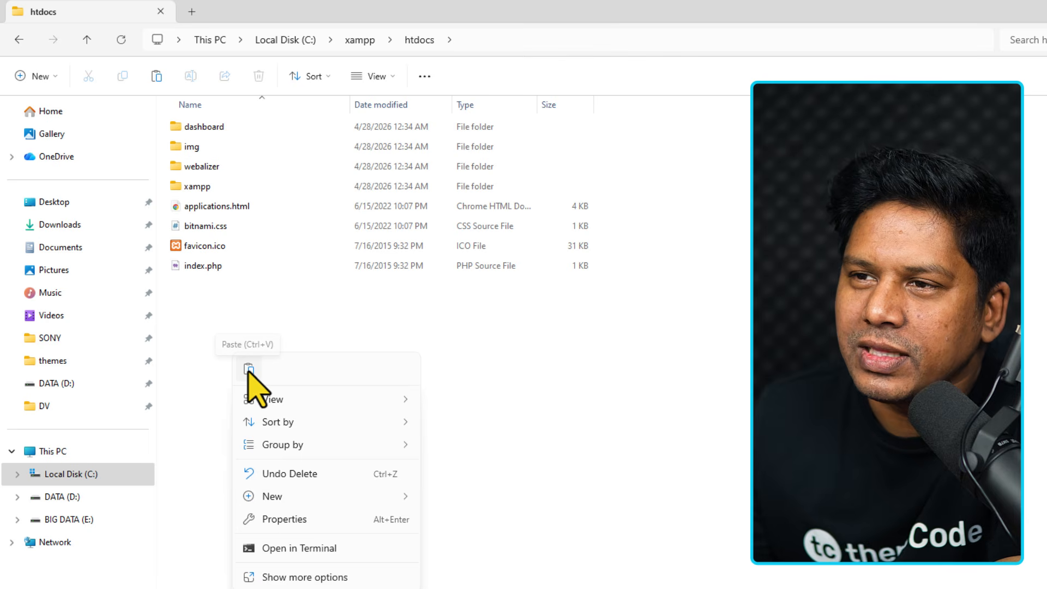
pyautogui.click(249, 370)
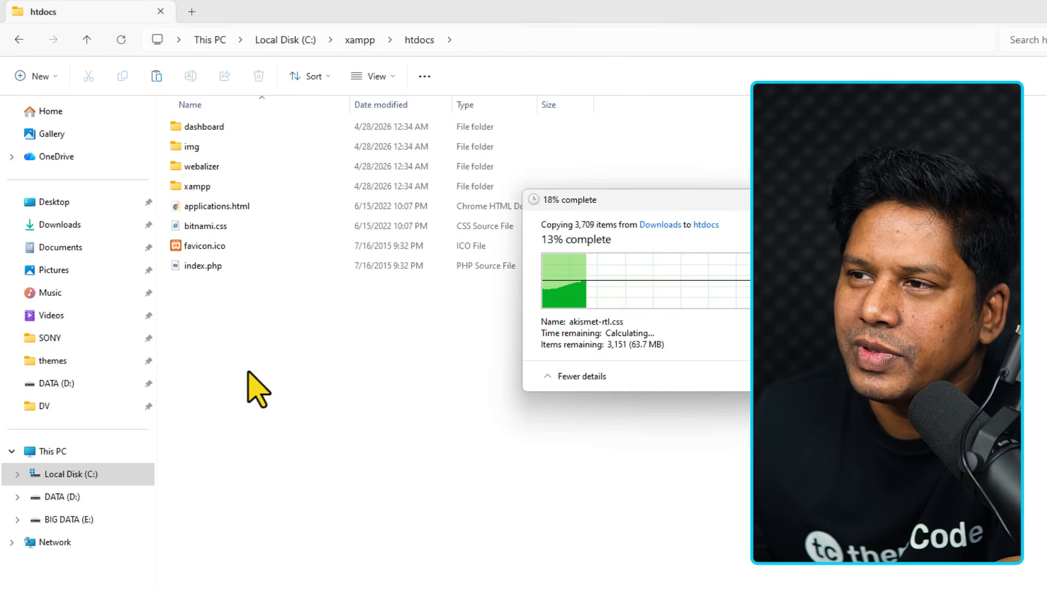
pyautogui.moveTo(665, 199); pyautogui.dragTo(443, 339)
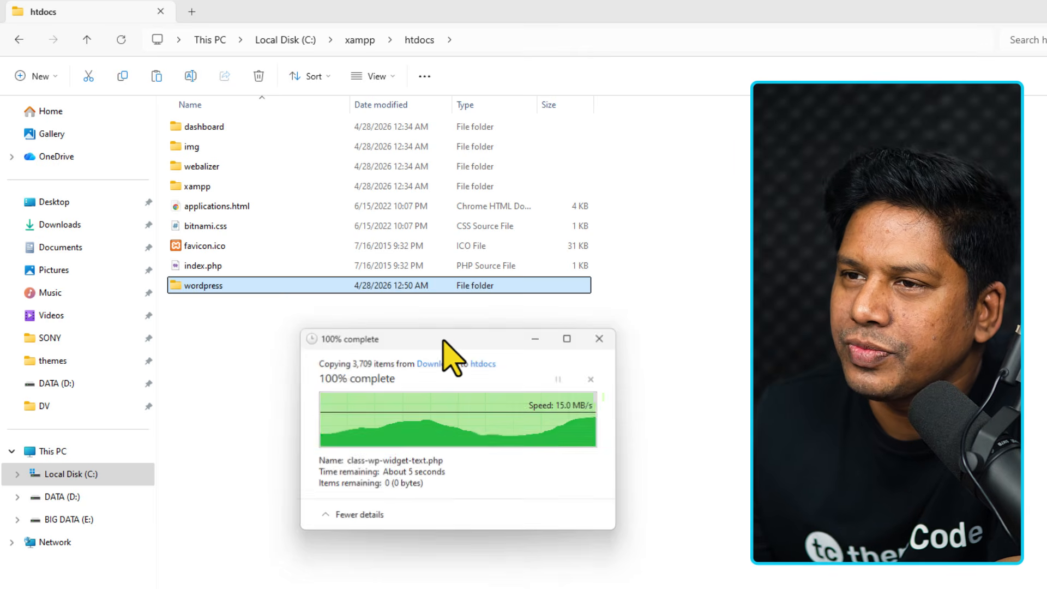
pyautogui.click(275, 375)
pyautogui.click(216, 287)
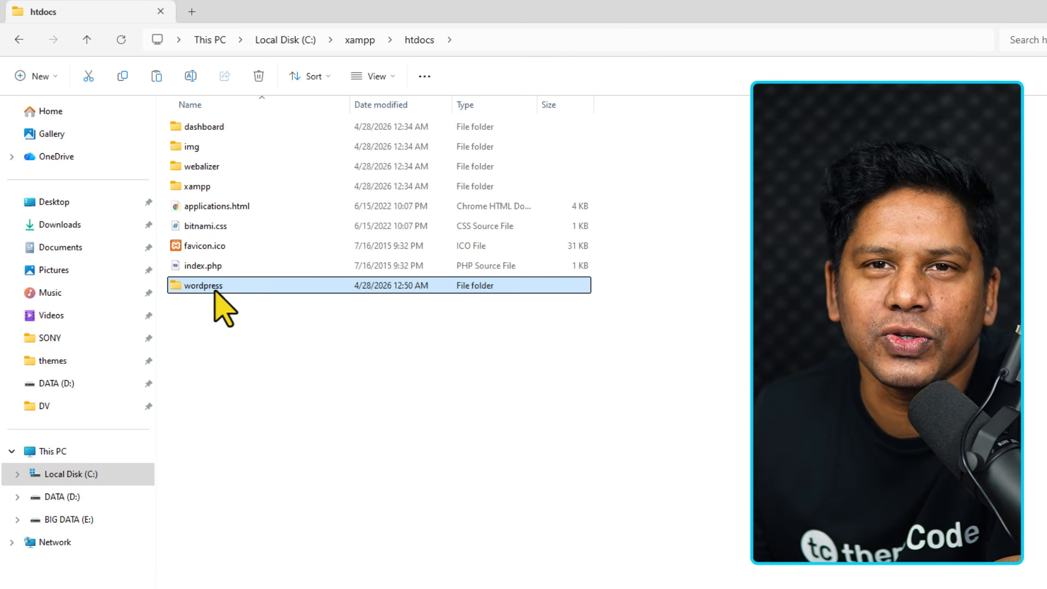
# Rename the pasted wordpress folder to newsite and check it holds the WordPress files.
pyautogui.press('F2')
pyautogui.write('testsit')
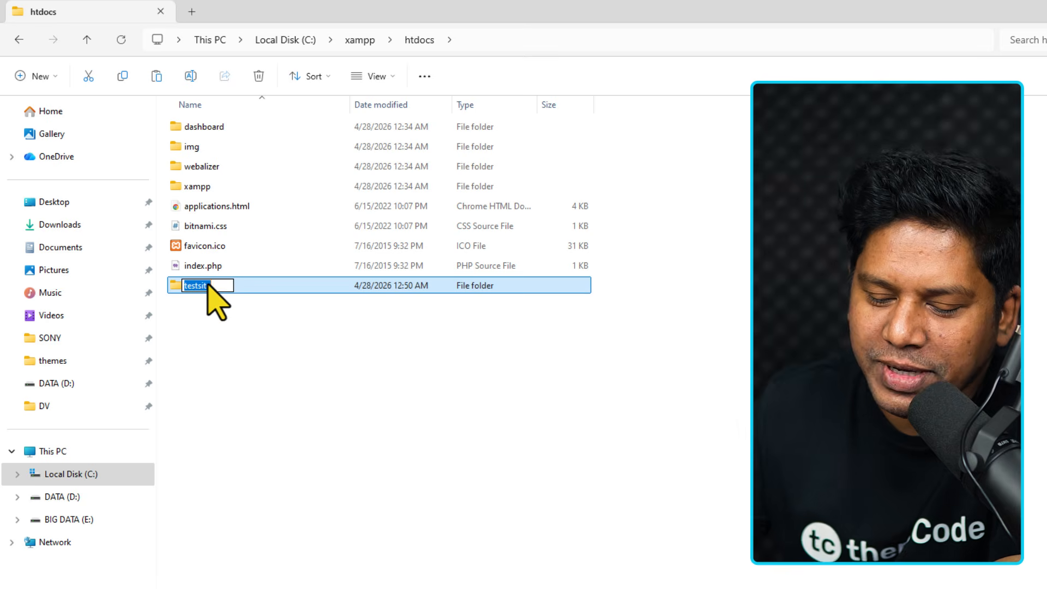
pyautogui.click(207, 282)
pyautogui.write('newsite')
pyautogui.press('Return')
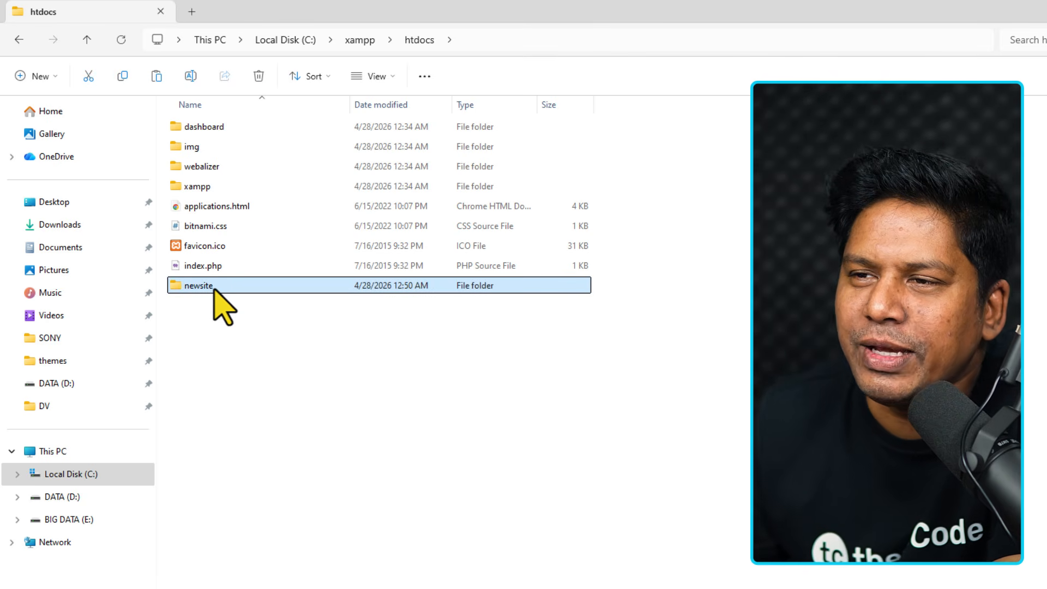
pyautogui.doubleClick(207, 285)
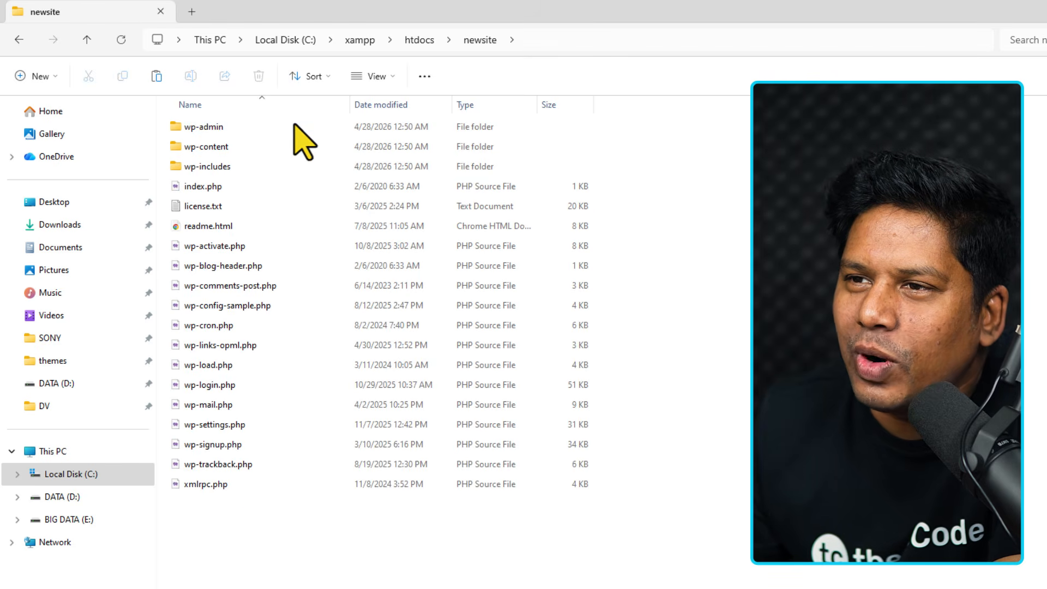
pyautogui.click(419, 39)
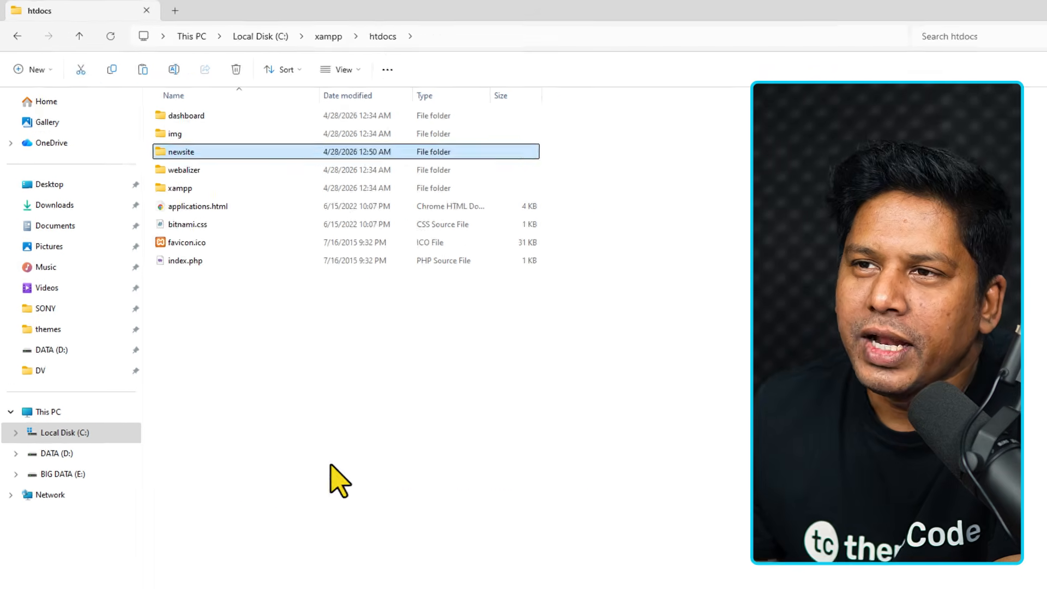
pyautogui.click(362, 509)
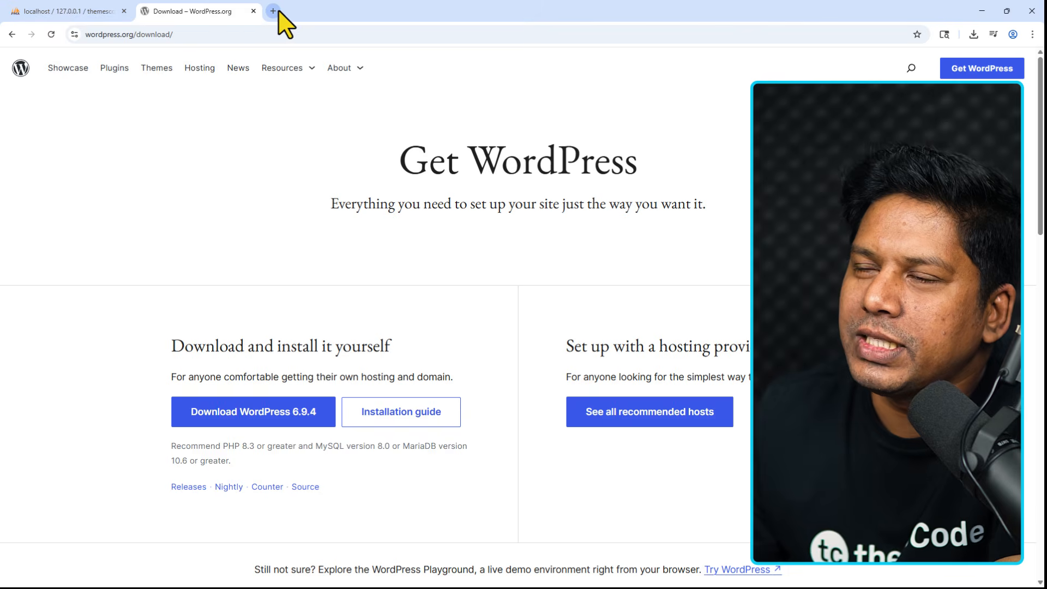
pyautogui.click(273, 11)
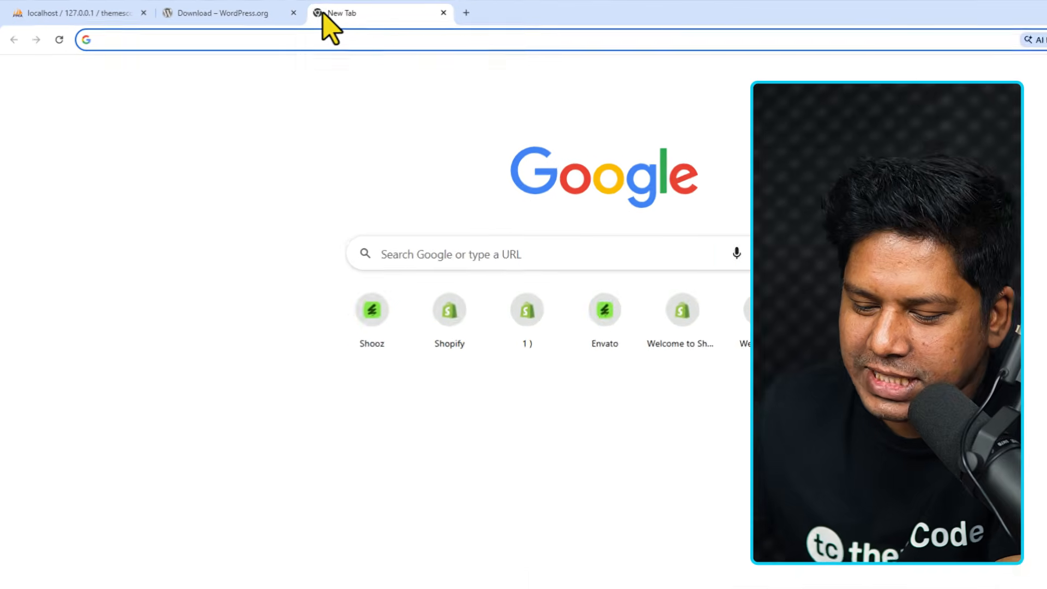
pyautogui.write('ht')
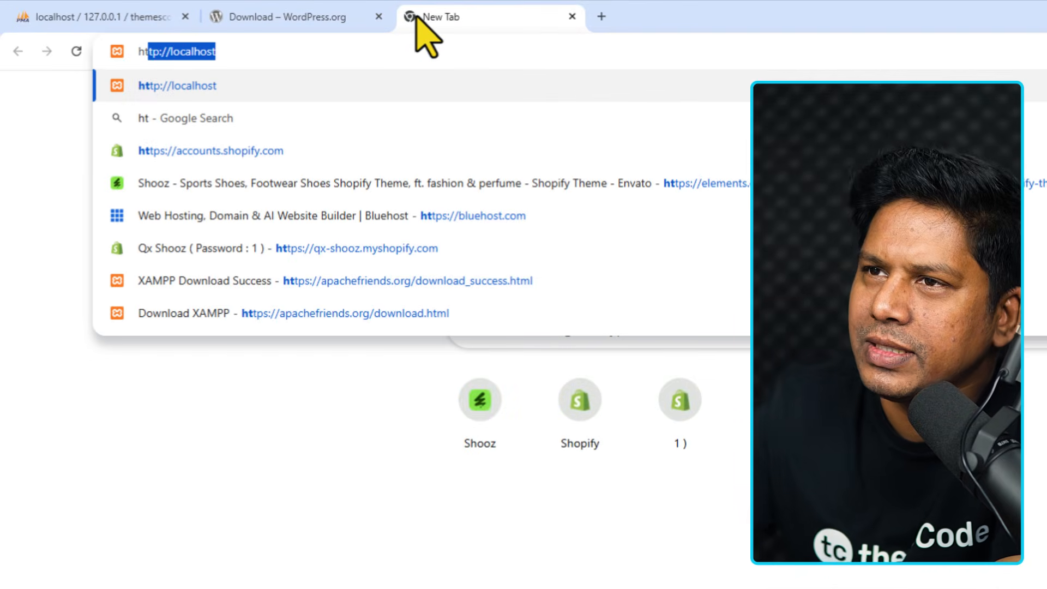
pyautogui.press('Right')
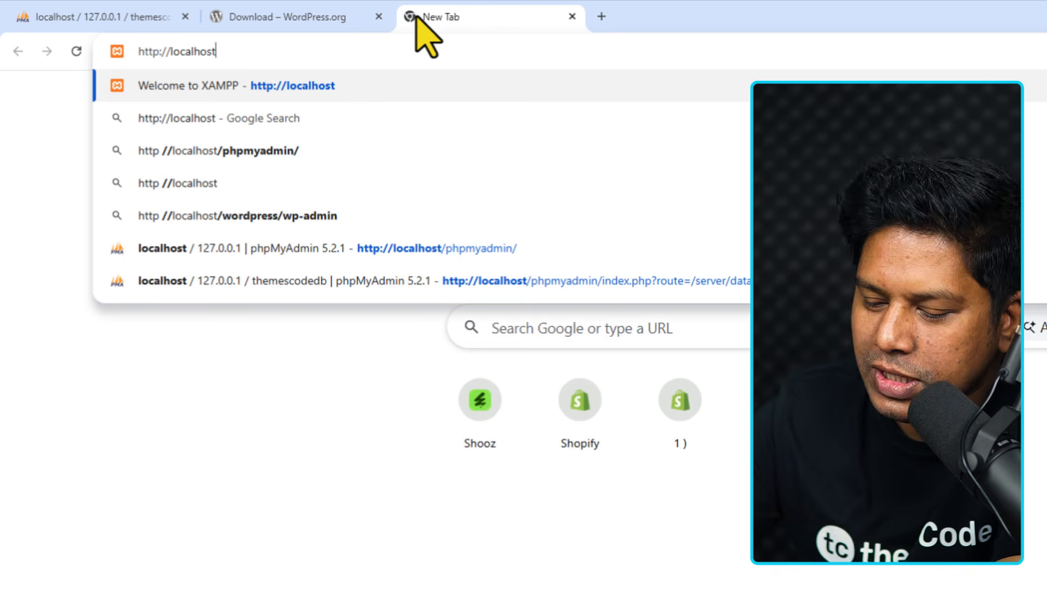
pyautogui.write('/')
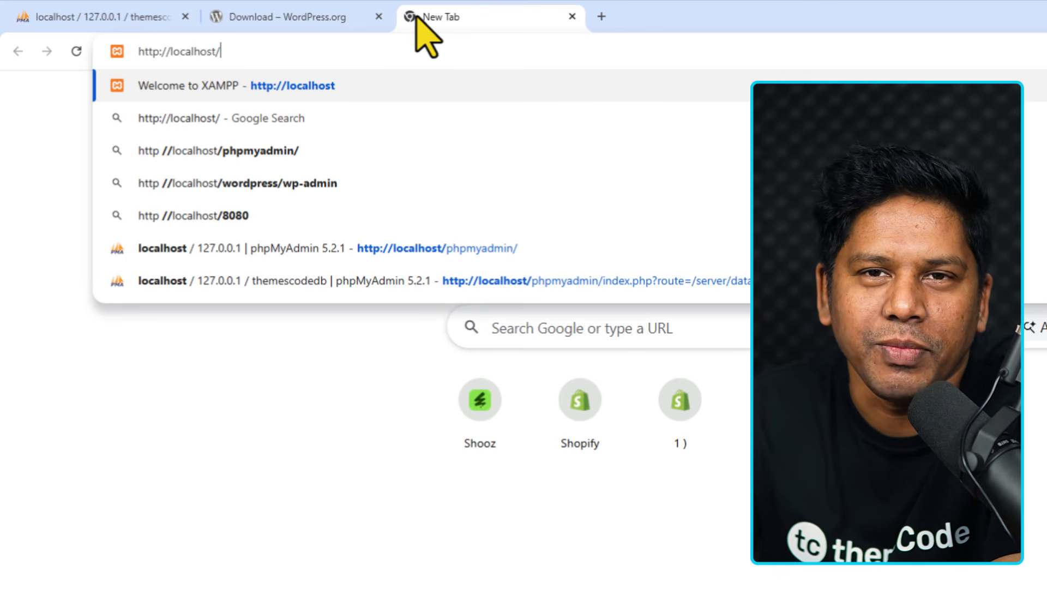
pyautogui.write('ne')
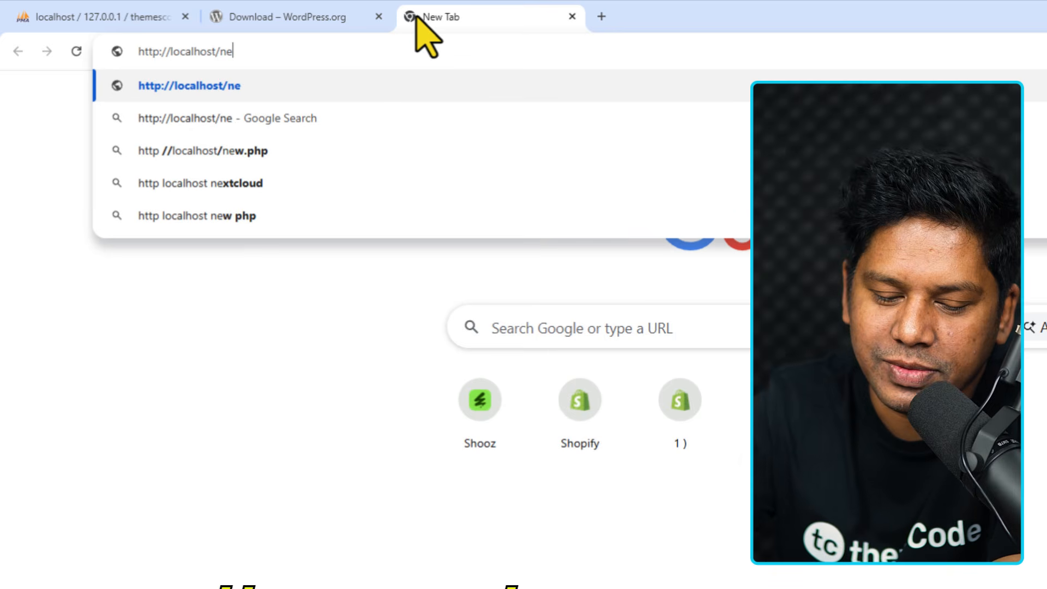
pyautogui.write('wsite')
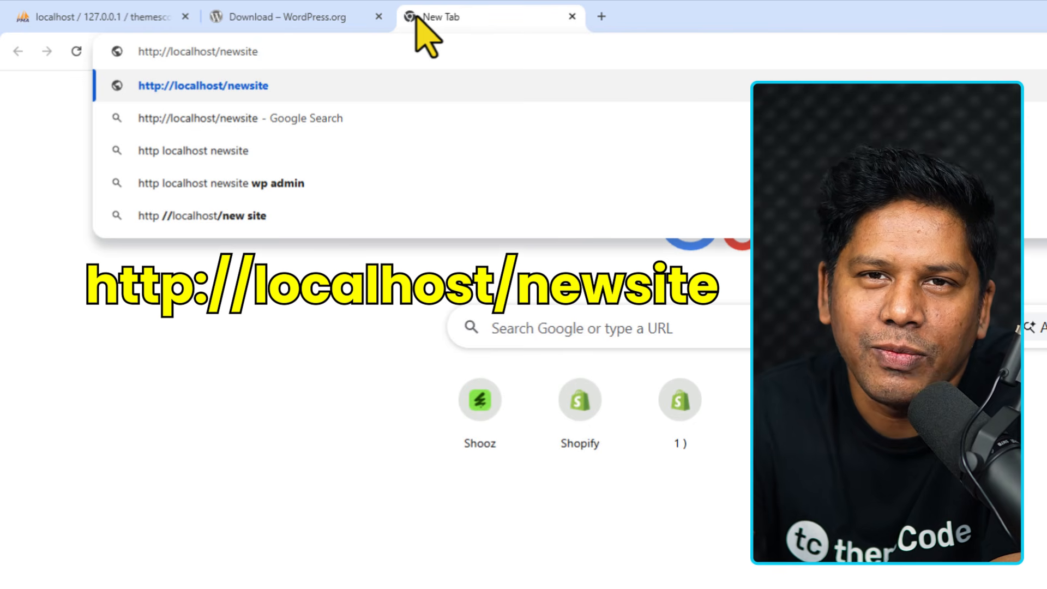
# Load localhost/newsite, continue in English (United States), and review the database name and username requirements.
pyautogui.press('Return')
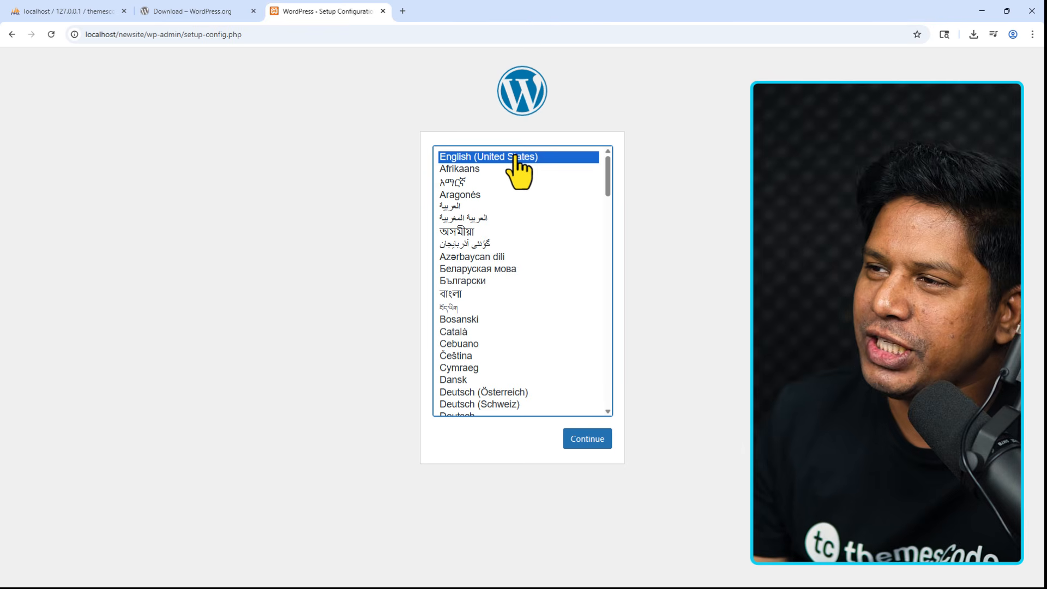
pyautogui.click(589, 439)
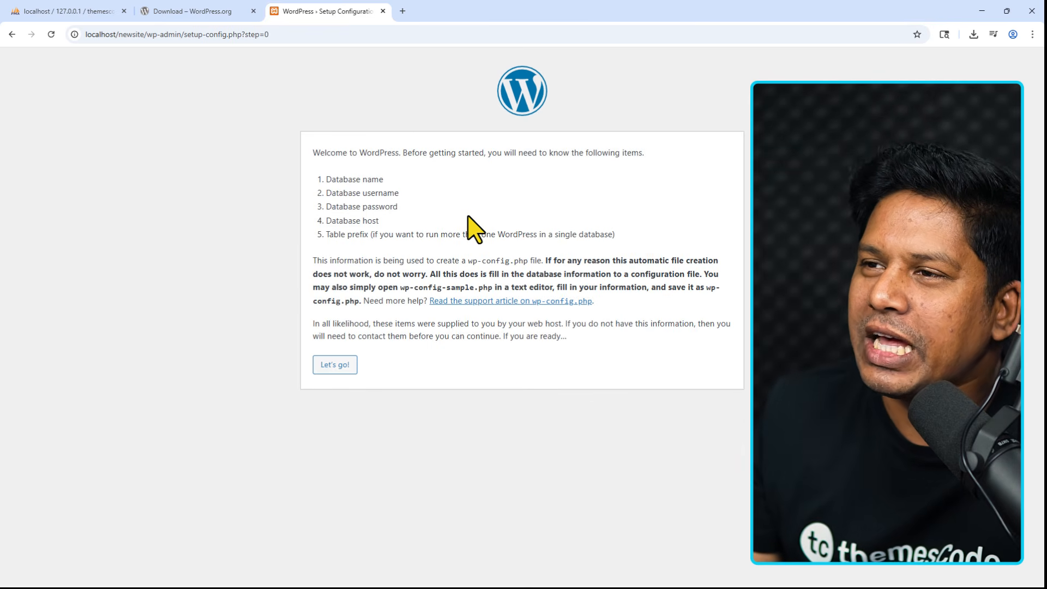
pyautogui.moveTo(383, 180); pyautogui.dragTo(329, 181)
pyautogui.moveTo(403, 193); pyautogui.dragTo(334, 194)
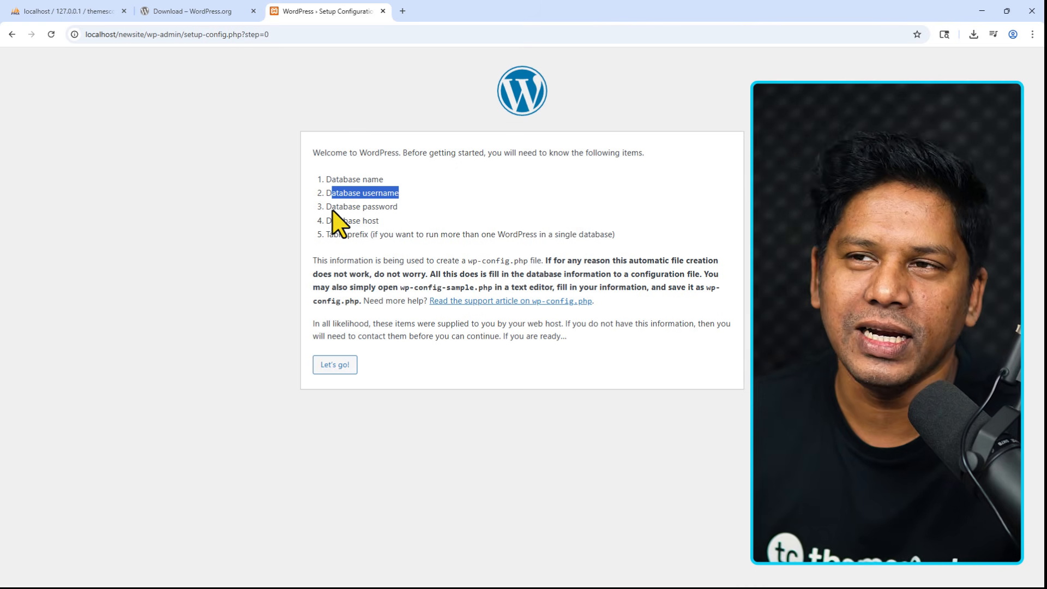
# Copy the themescodedb database name from phpMyAdmin's sidebar and return to the WordPress setup tab.
pyautogui.click(59, 11)
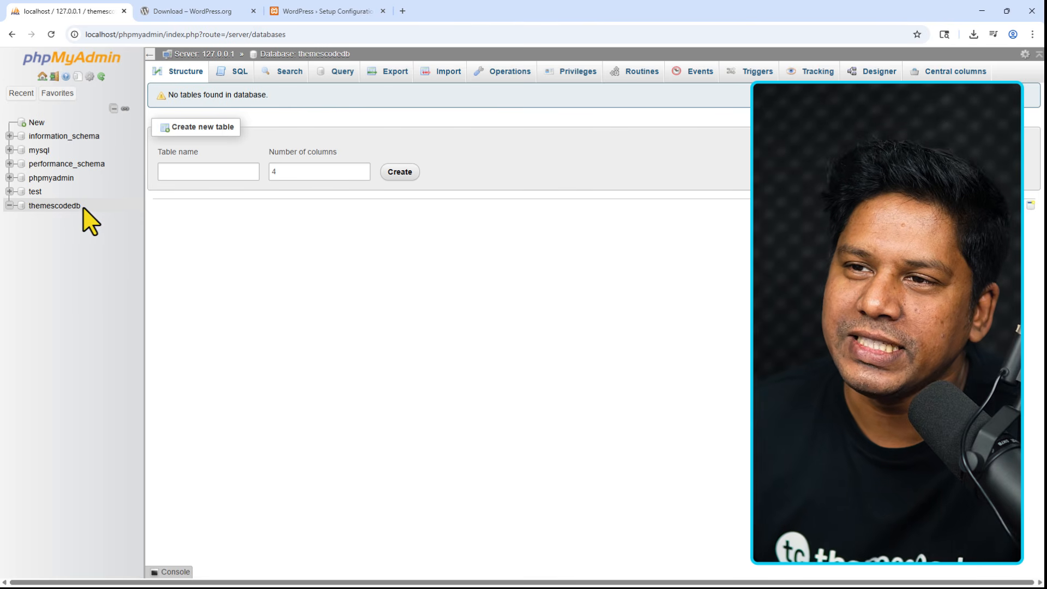
pyautogui.moveTo(83, 208); pyautogui.dragTo(28, 213)
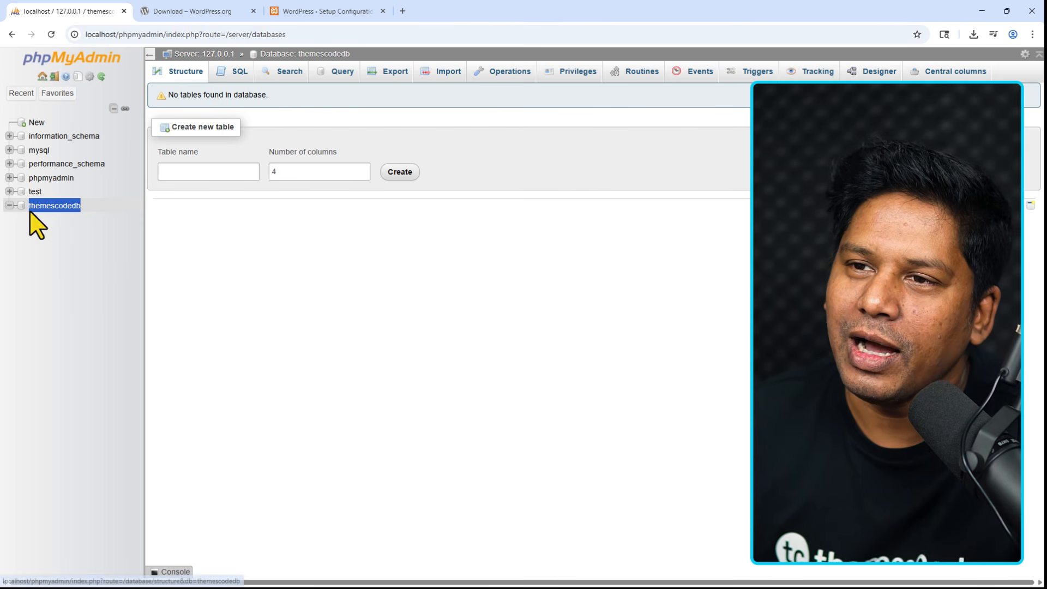
pyautogui.rightClick(53, 206)
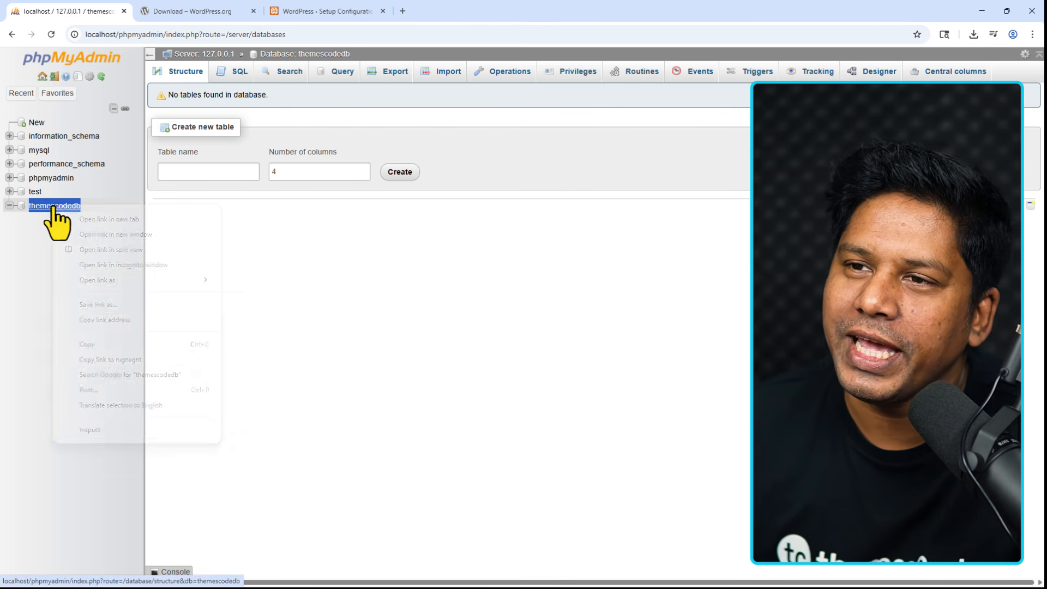
pyautogui.click(97, 345)
pyautogui.click(283, 11)
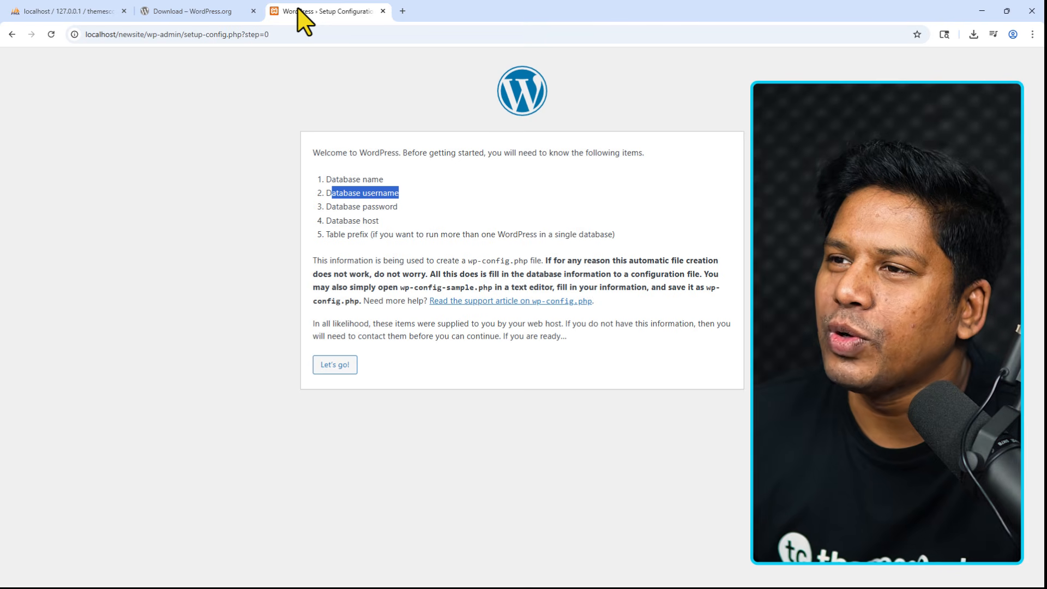
pyautogui.click(387, 337)
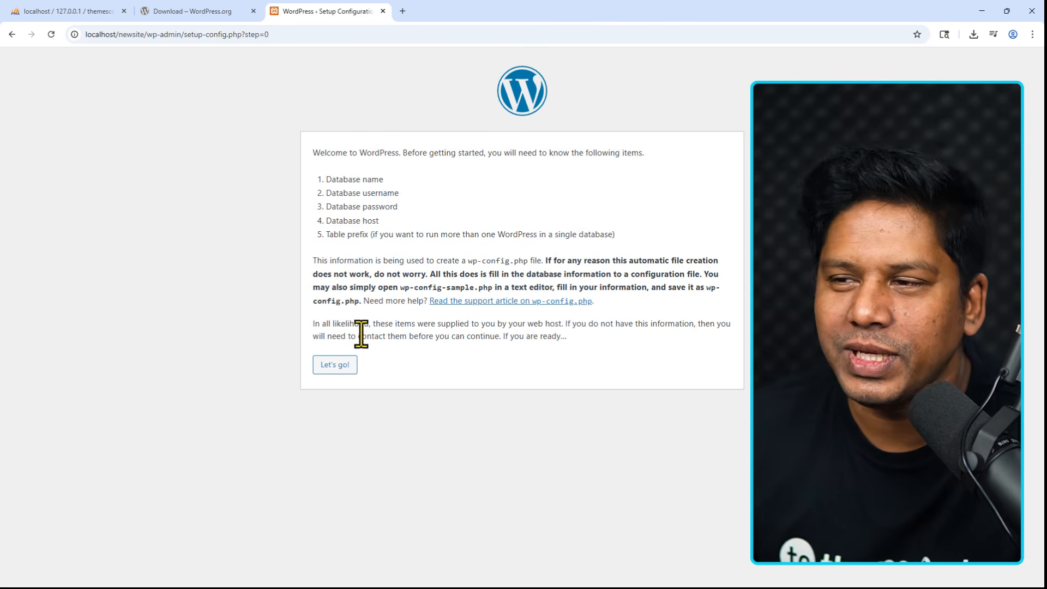
# Enter database name themescodedb and username root, leaving the password blank.
pyautogui.click(334, 365)
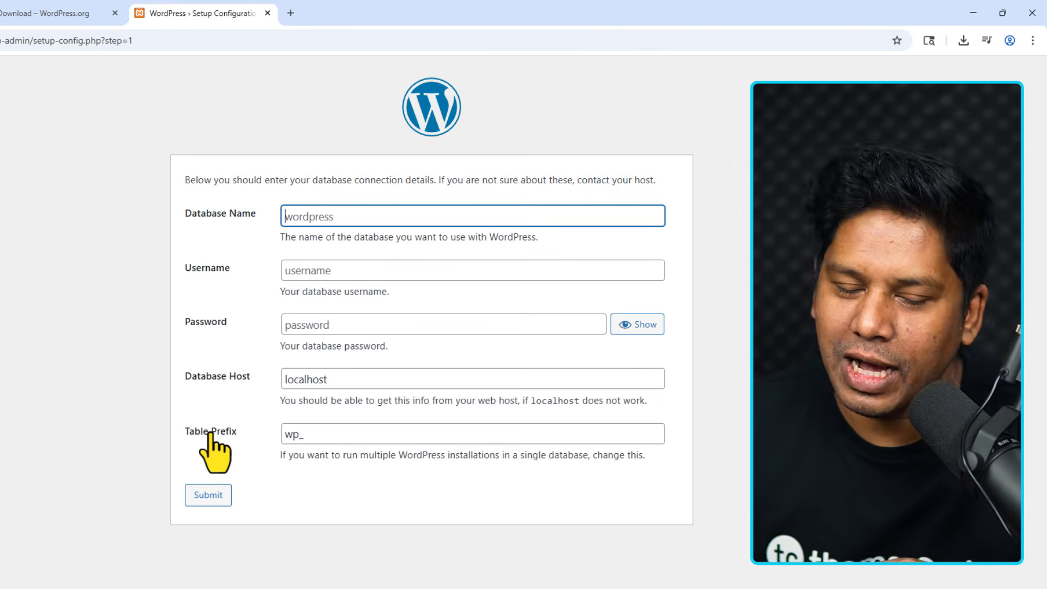
pyautogui.write('themescodedb')
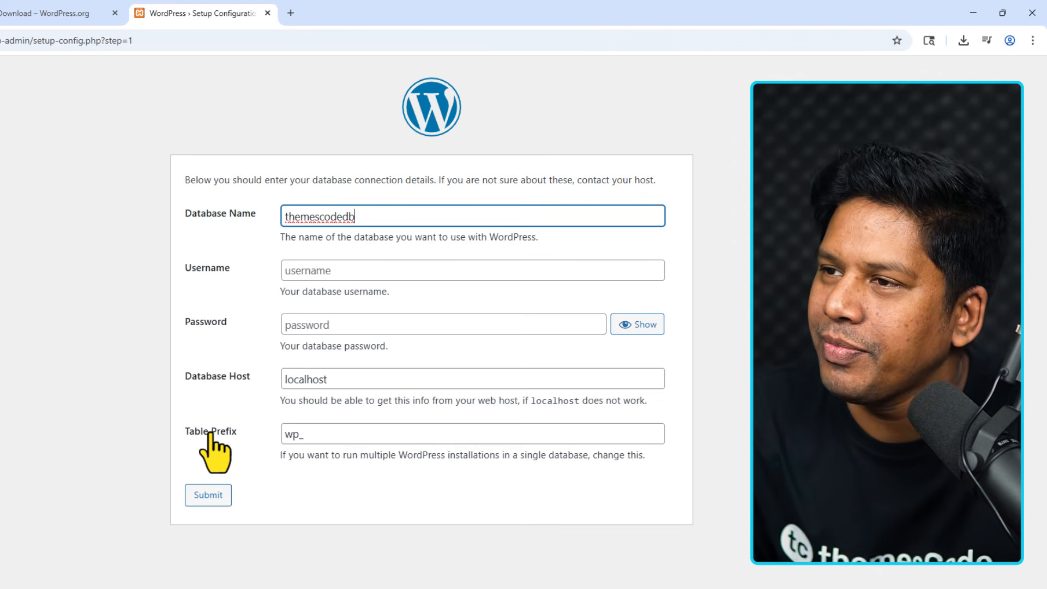
pyautogui.click(305, 276)
pyautogui.write('r')
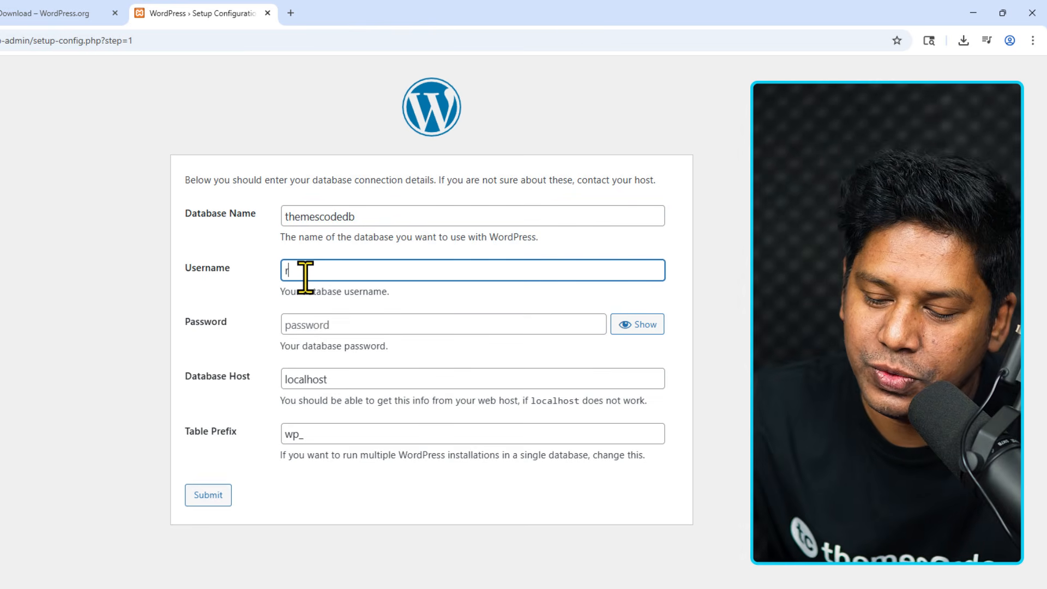
pyautogui.write('oo')
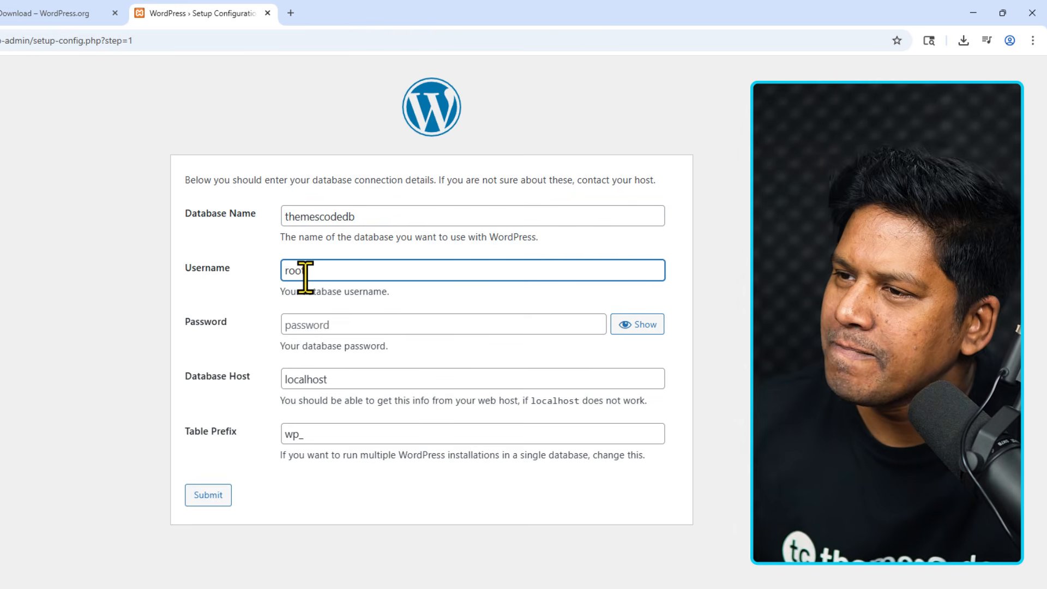
pyautogui.write('t')
pyautogui.click(289, 325)
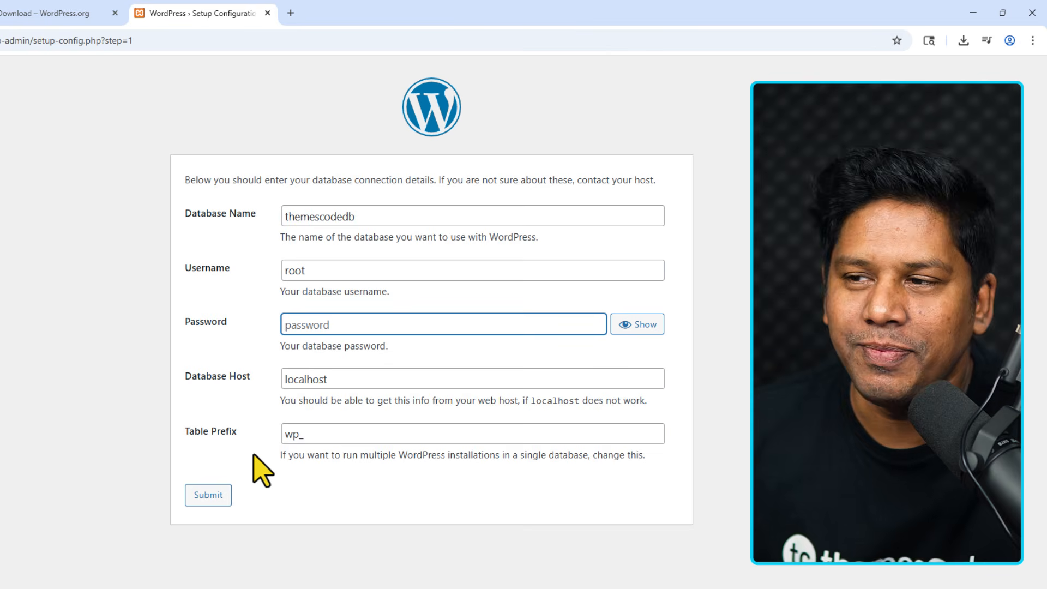
# Submit the database details, then enter title Themescode, user admin, a confirmed weak password and the admin e-mail.
pyautogui.click(209, 497)
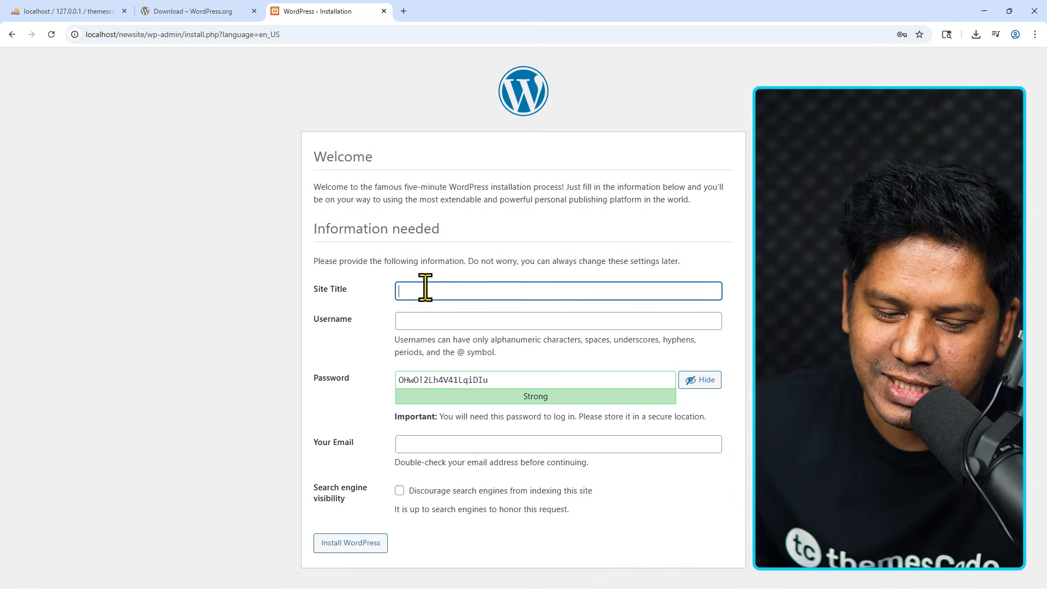
pyautogui.write('Themescode')
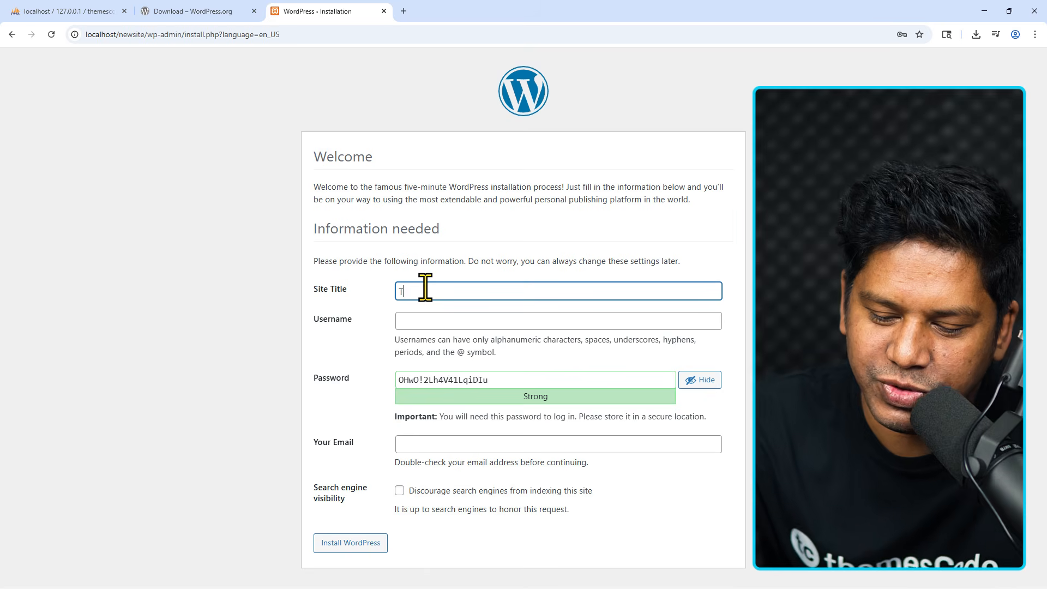
pyautogui.click(418, 317)
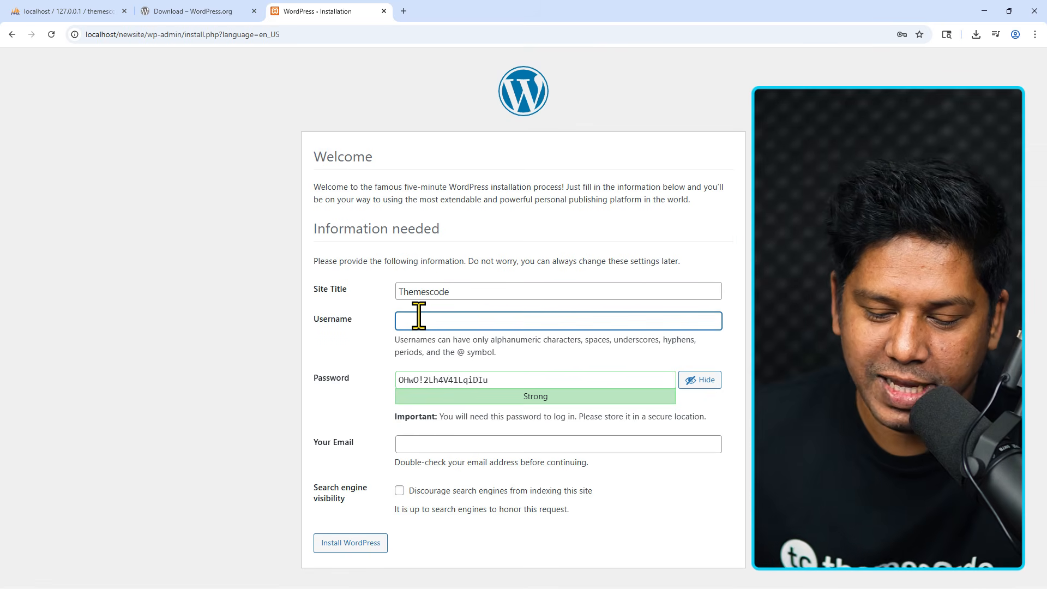
pyautogui.write('admin')
pyautogui.press('Tab')
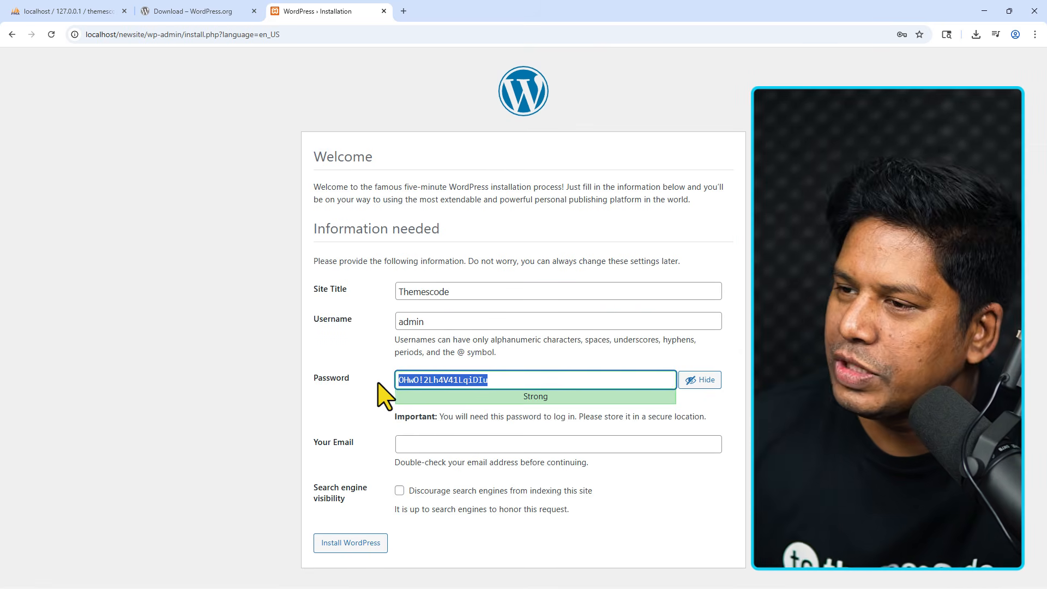
pyautogui.write('admin123')
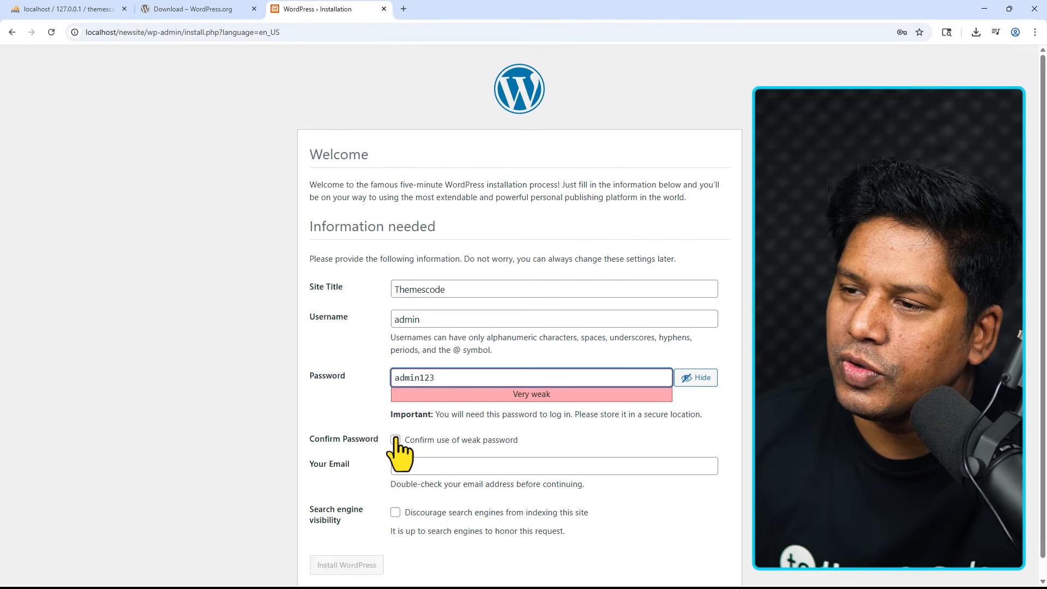
pyautogui.click(395, 442)
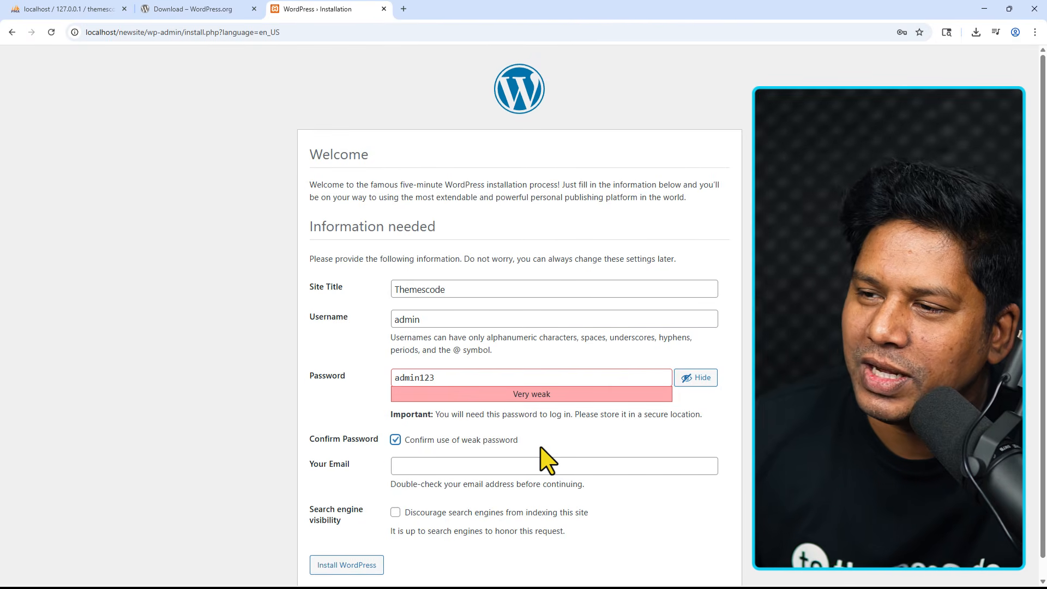
pyautogui.click(447, 466)
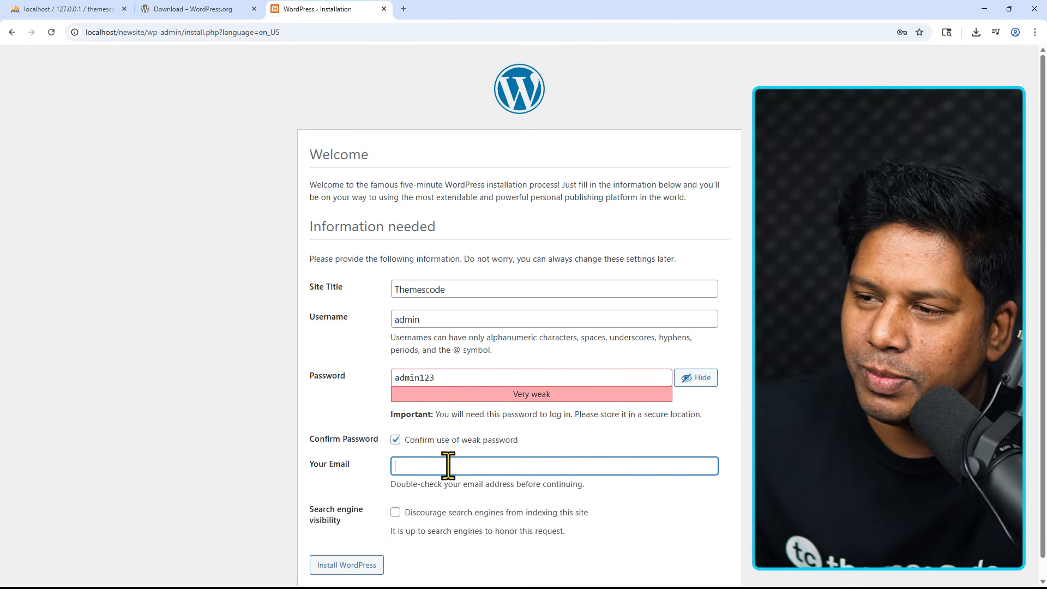
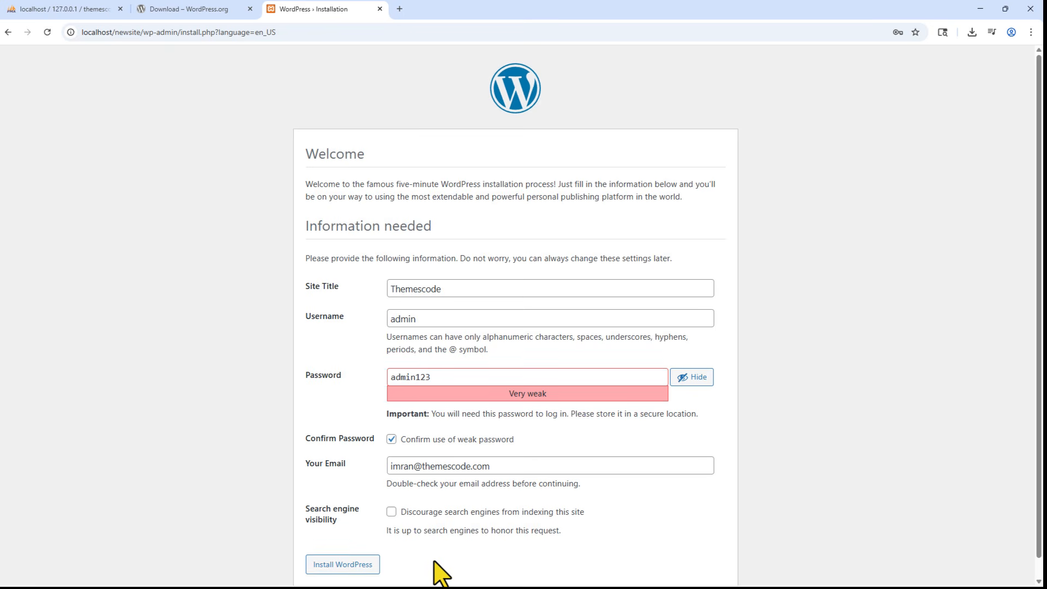
pyautogui.scroll(-1, 433, 573)
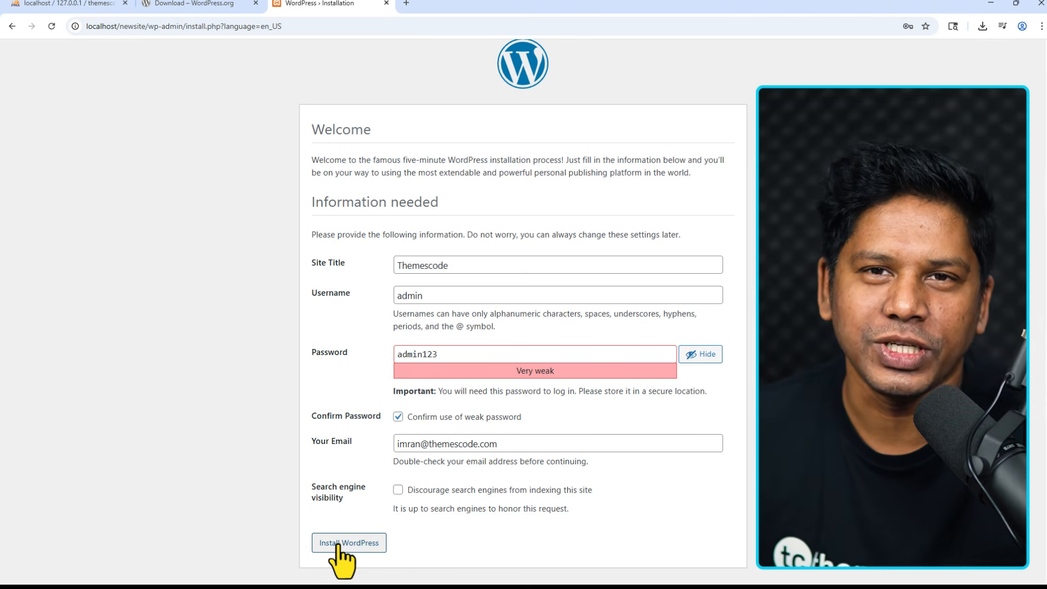
# Install WordPress, then go to localhost/newsite/wp-admin/ to reach the login page.
pyautogui.click(339, 545)
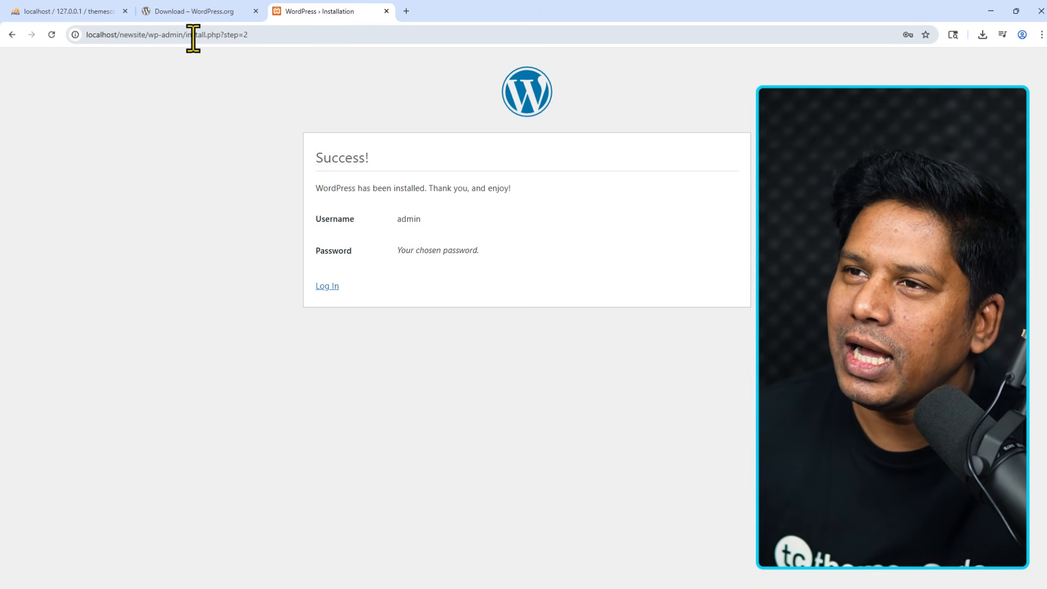
pyautogui.moveTo(191, 36); pyautogui.dragTo(315, 37)
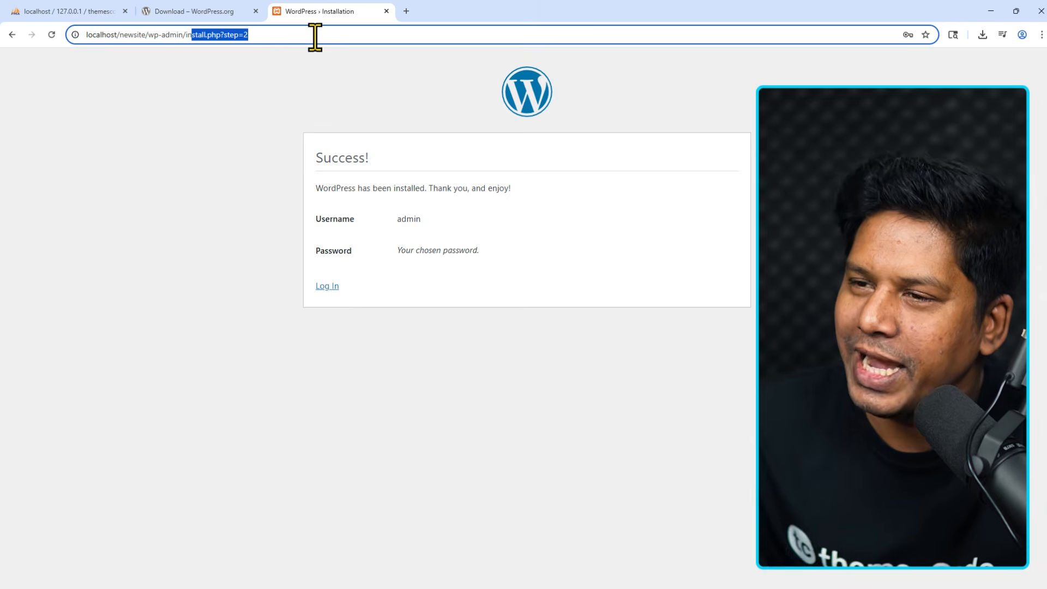
pyautogui.press('BackSpace')
pyautogui.press('BackSpace')
pyautogui.press('BackSpace')
pyautogui.press('Return')
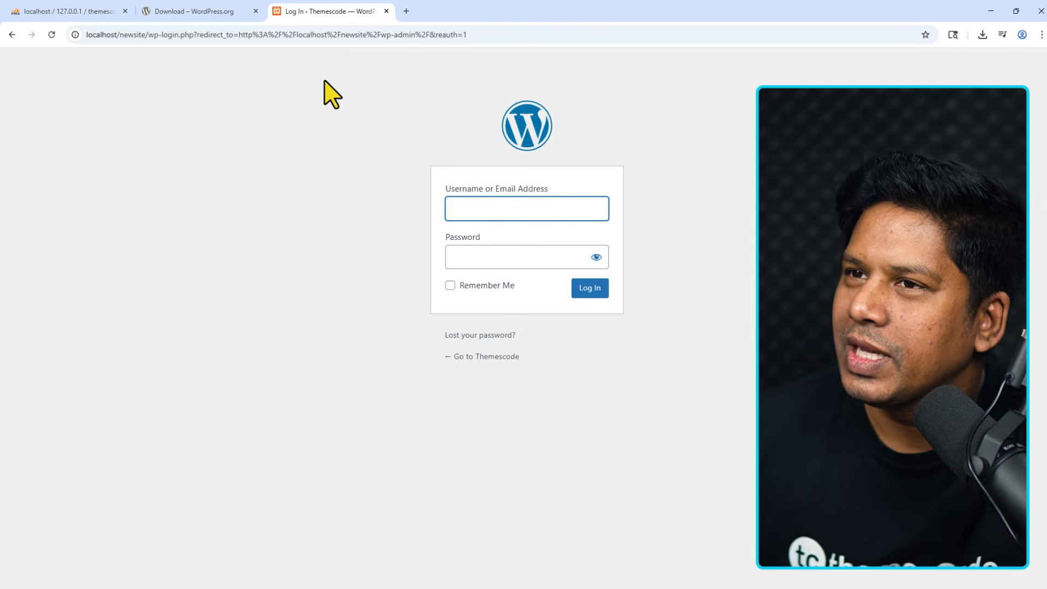
# Log in with username admin and the account password.
pyautogui.click(339, 150)
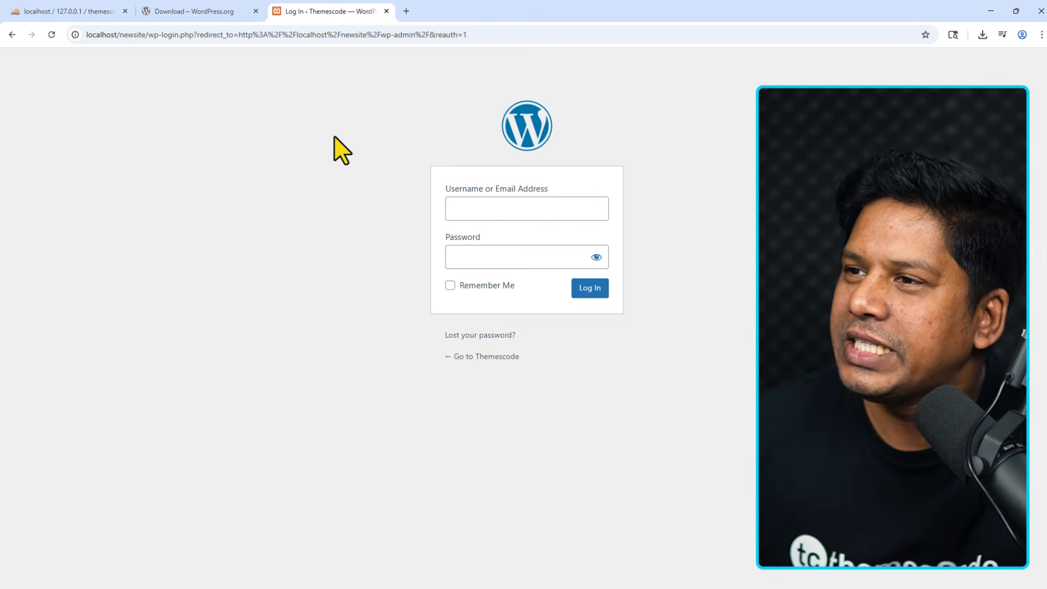
pyautogui.click(500, 211)
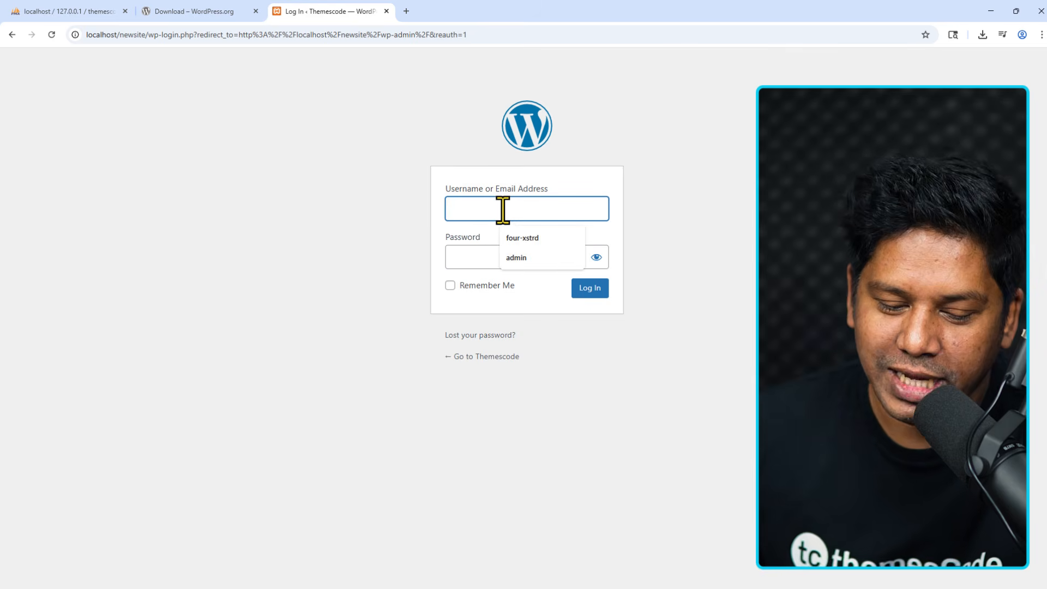
pyautogui.write('admin')
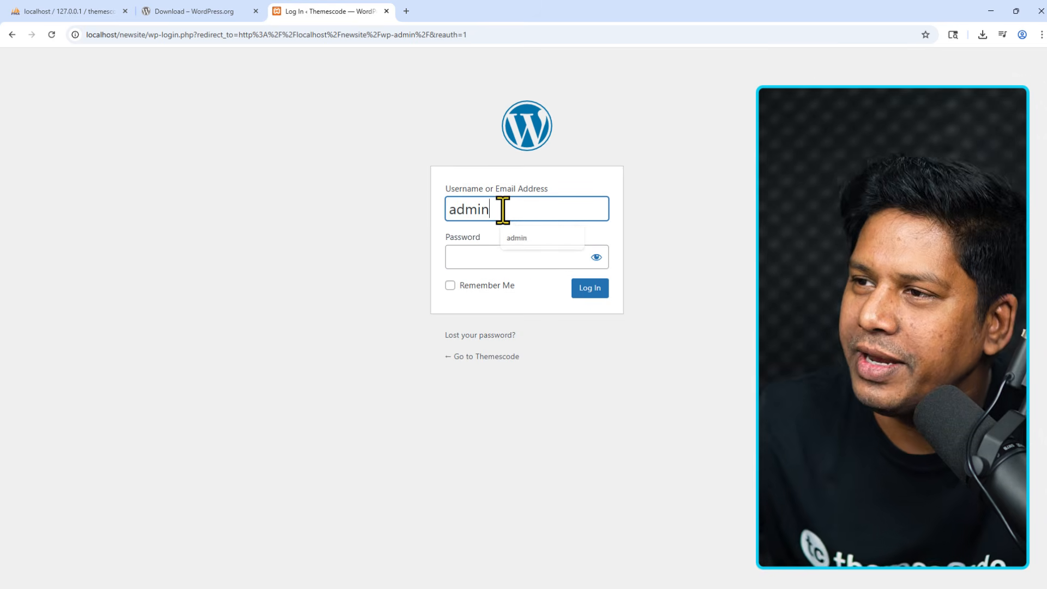
pyautogui.click(494, 257)
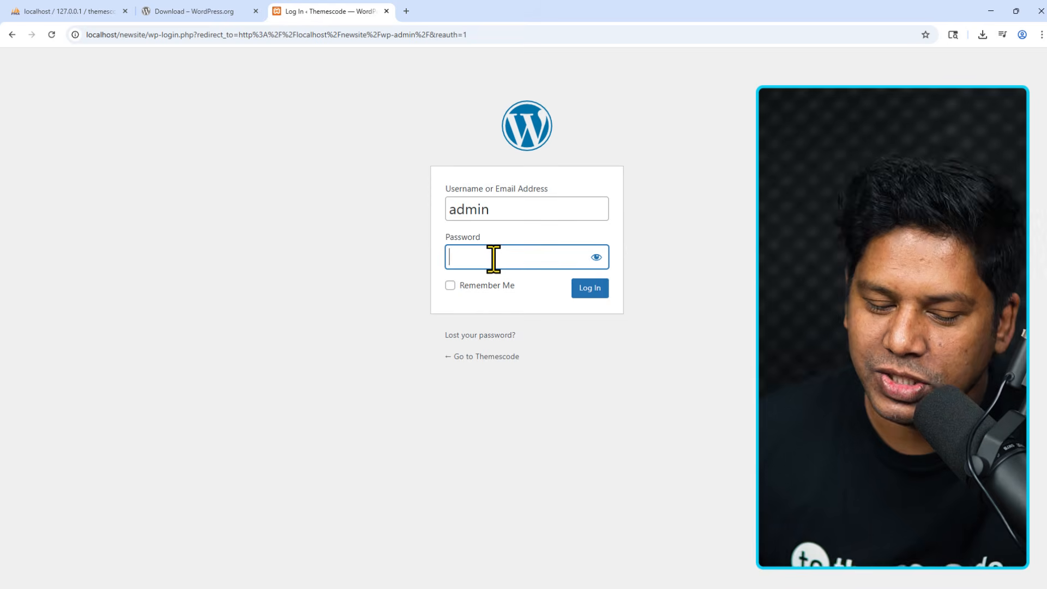
pyautogui.write('********')
pyautogui.click(589, 291)
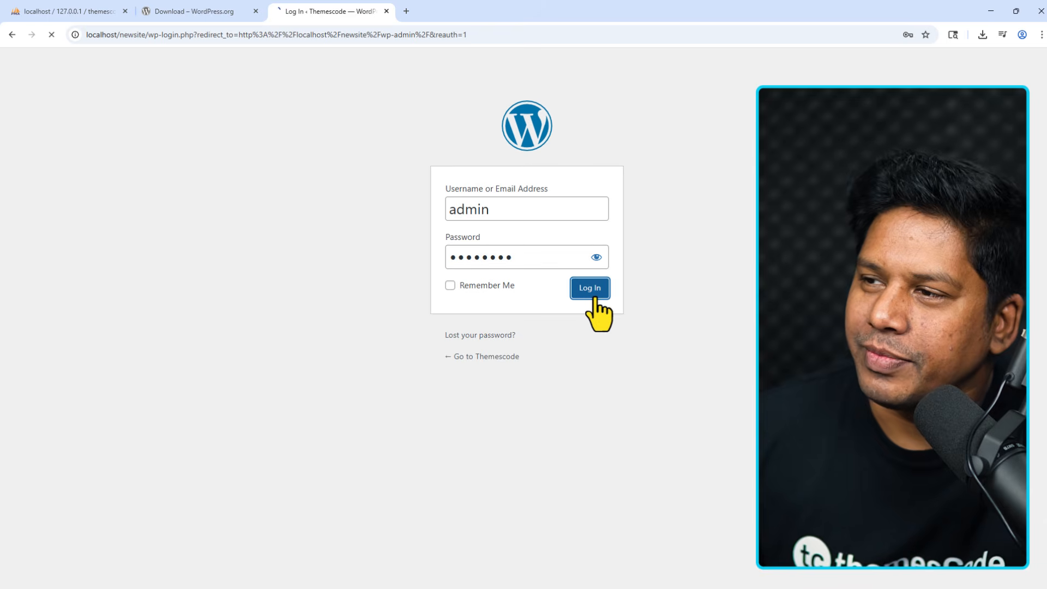